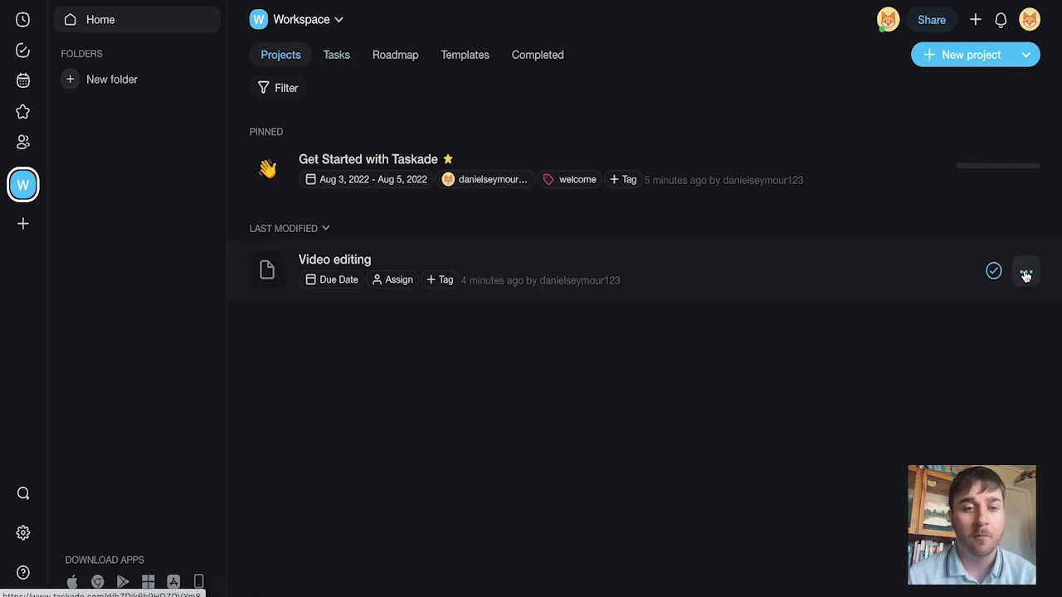
Delete the existing Video editing project from the workspace
left_click(1025, 271)
left_click(909, 503)
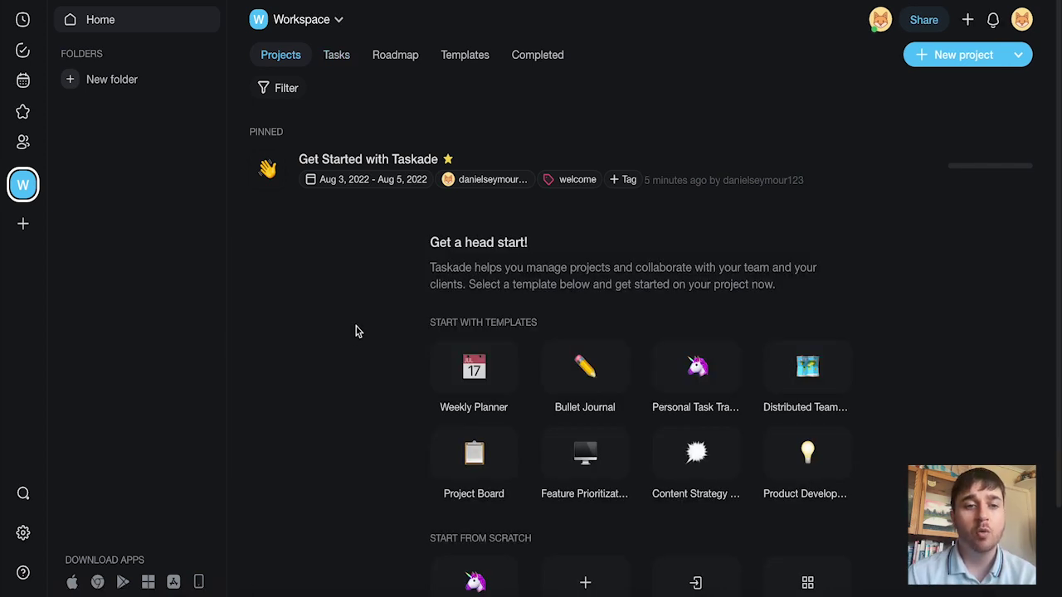
Look through the workspace's Tasks, Roadmap, Templates and Completed views and return to Projects
left_click(338, 60)
left_click(389, 62)
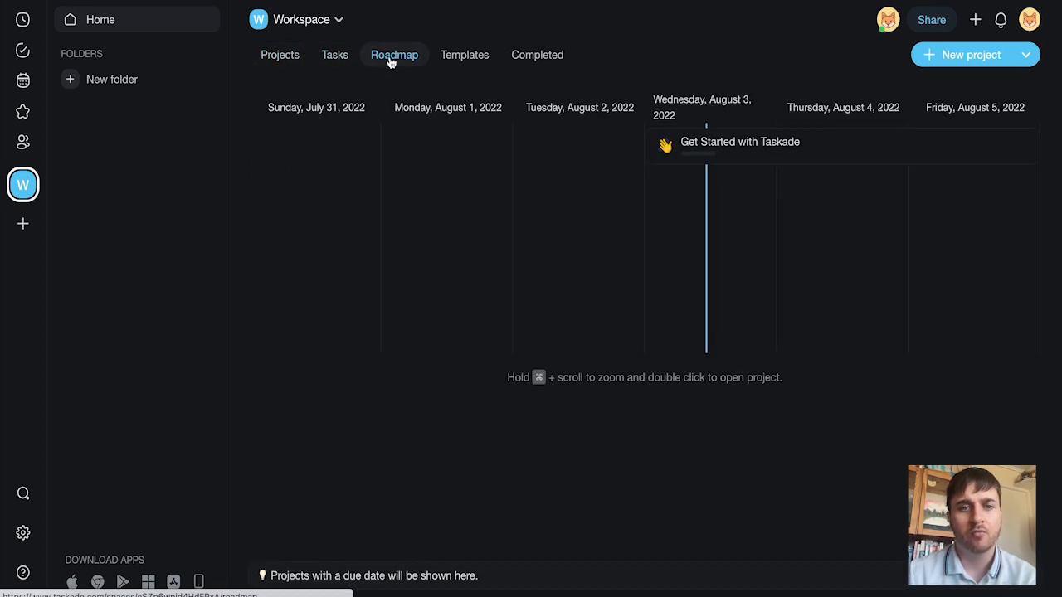
left_click(472, 61)
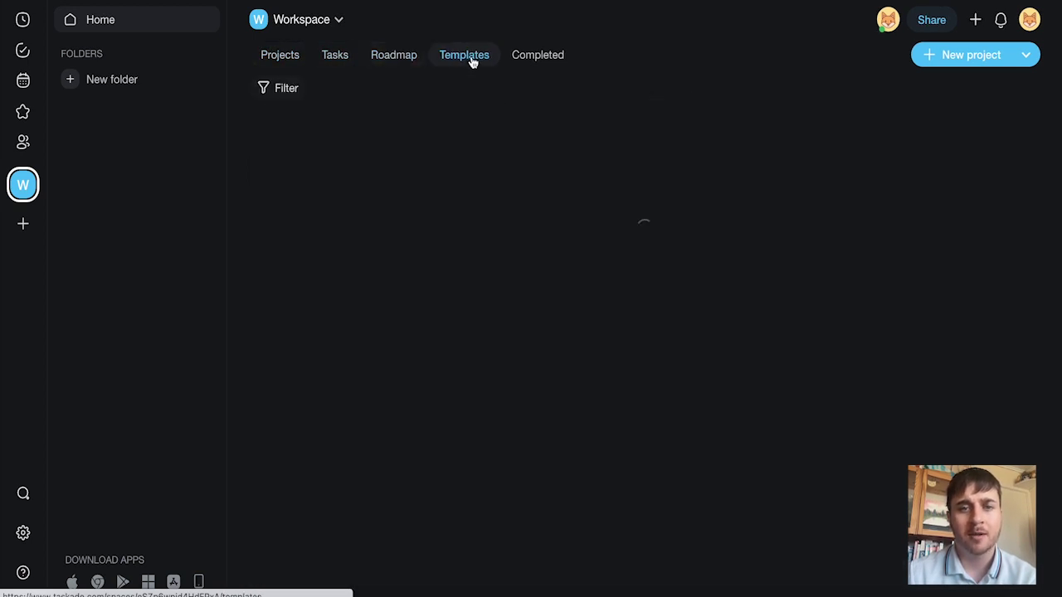
left_click(557, 63)
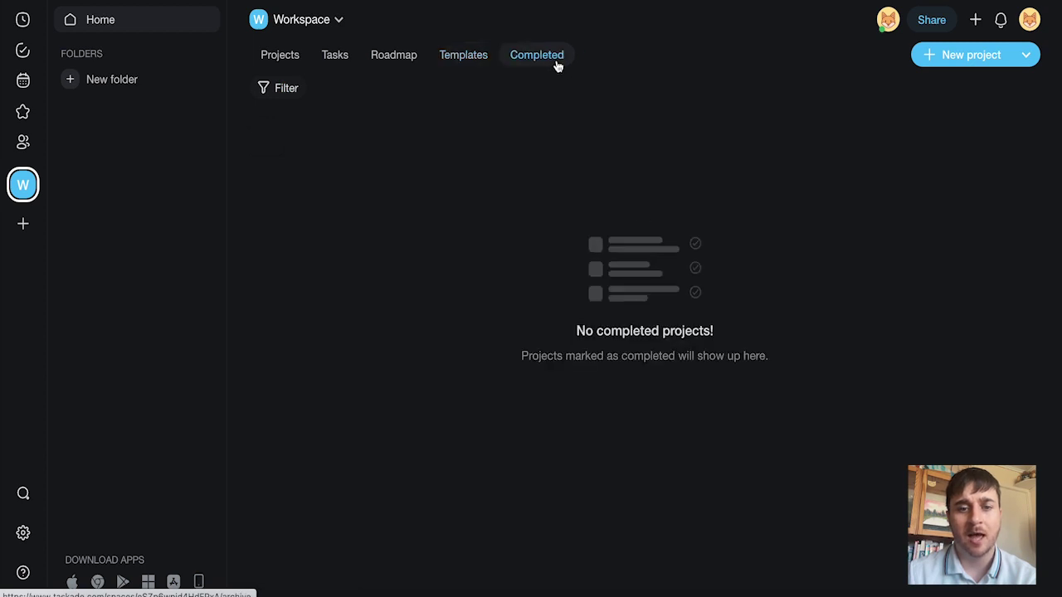
left_click(282, 55)
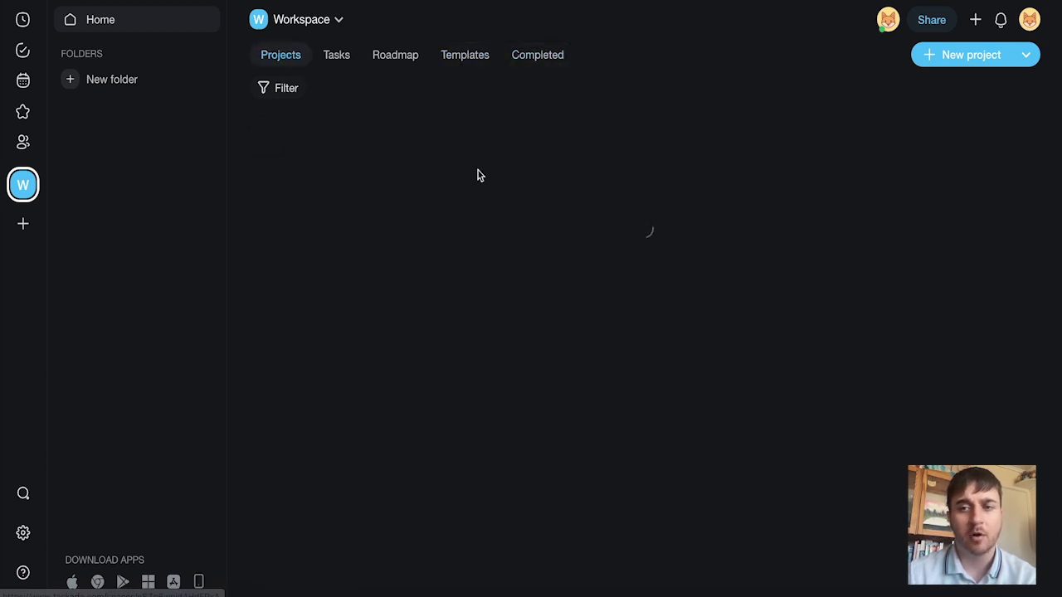
Create a blank project titled Video Editing with the tasks Record Video, Edit Video and Send off video
scroll(391, 249, "down", 2)
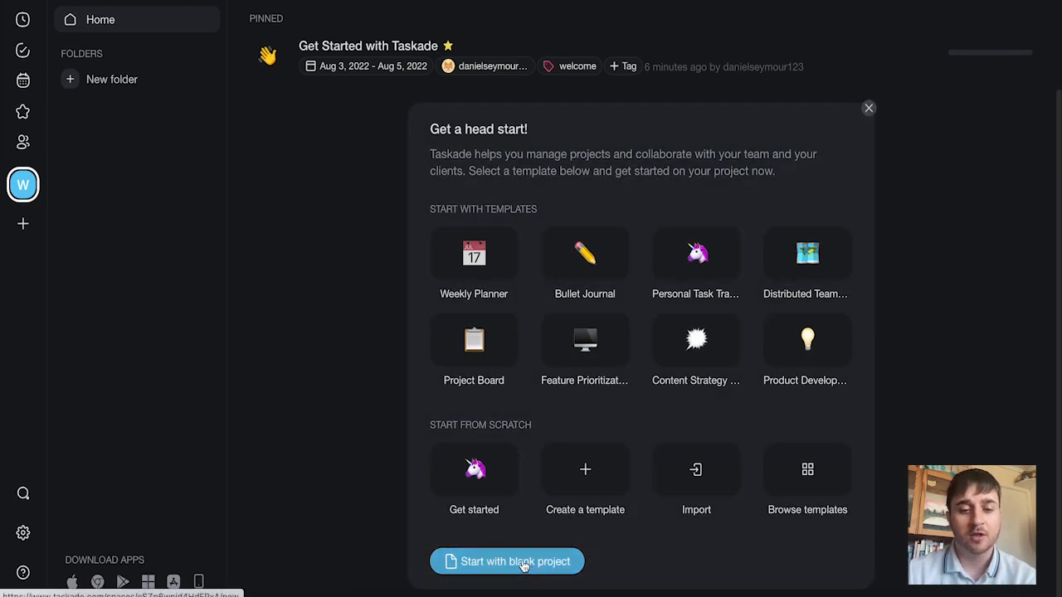
left_click(523, 565)
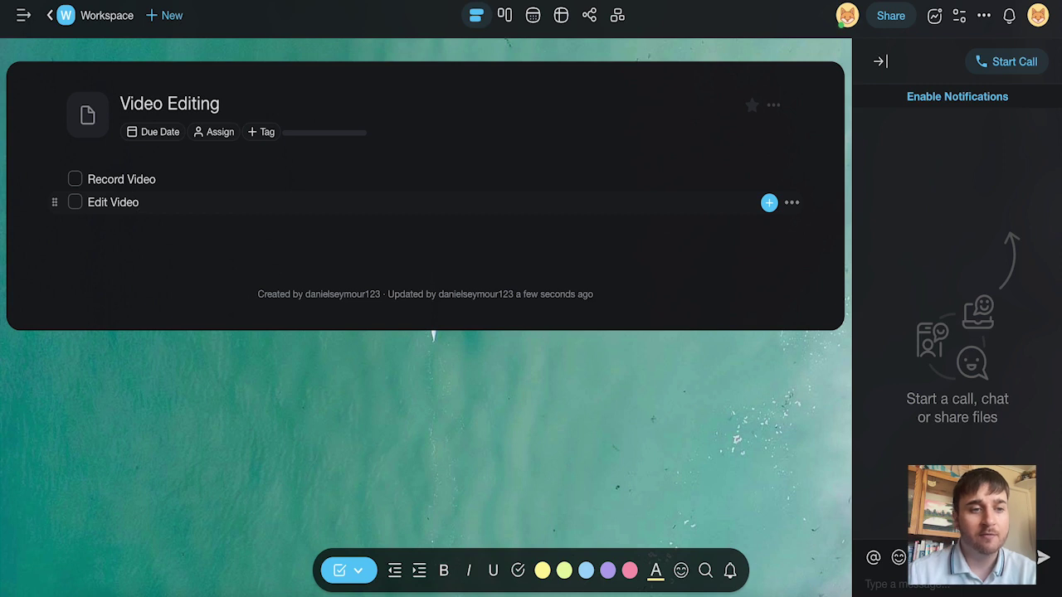
key("Return")
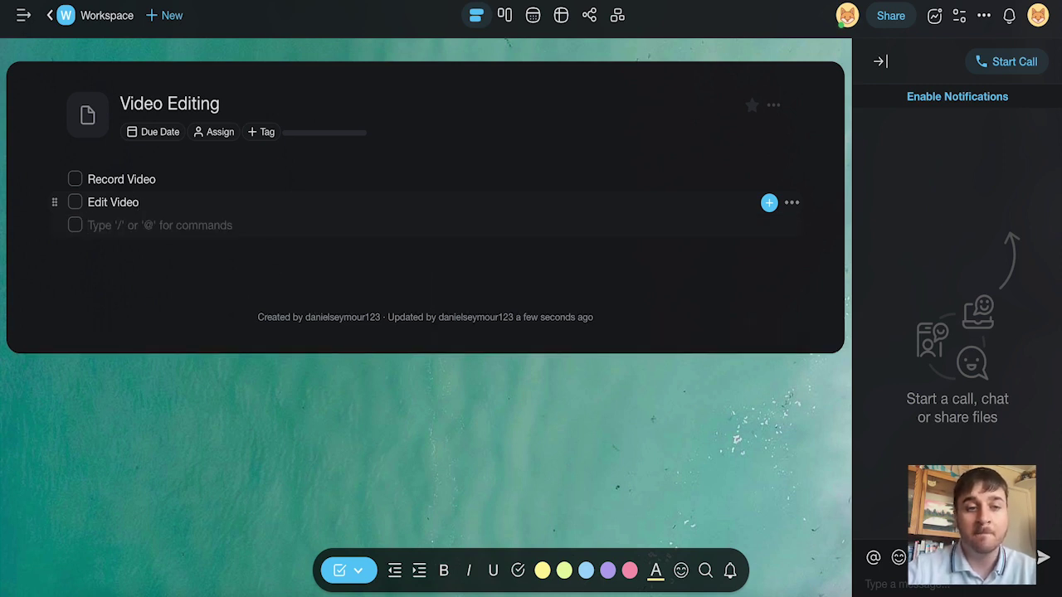
type("Send off video")
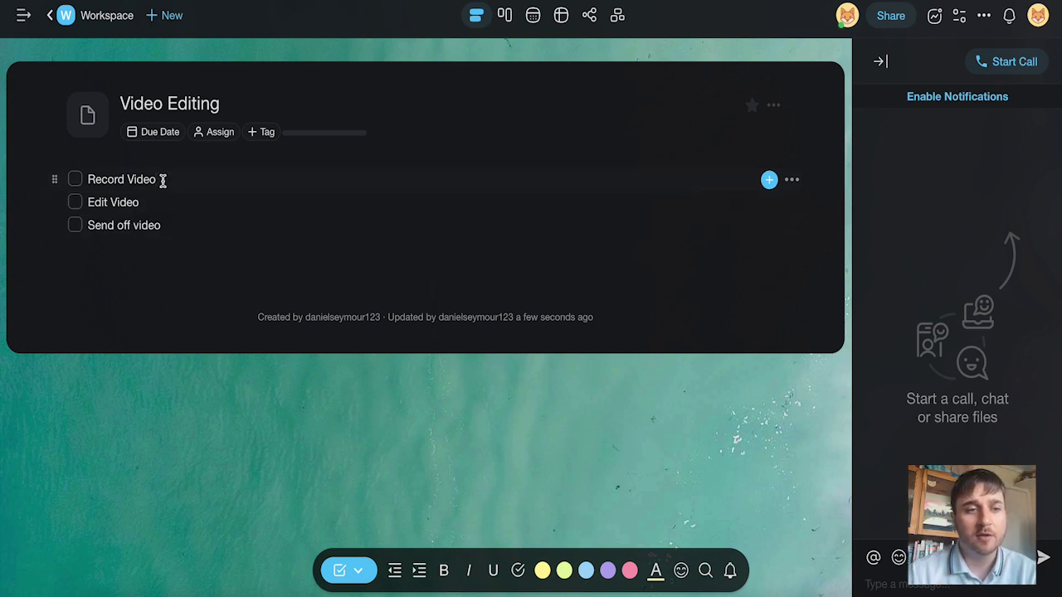
Try italic formatting on the Record Video task and mark Record Video and Edit Video as complete
left_click_drag(163, 181, 88, 181)
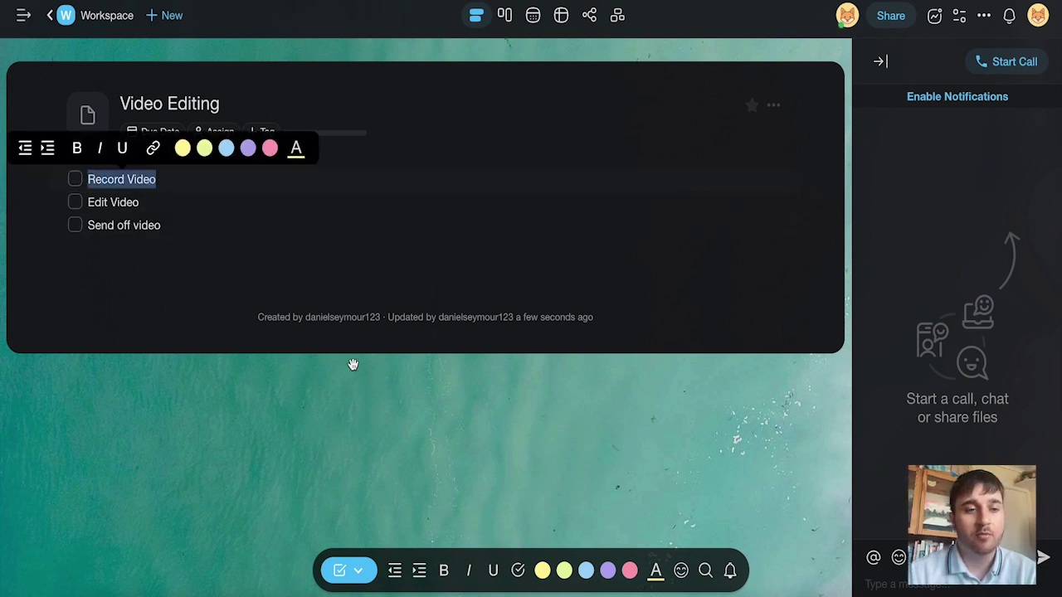
left_click(358, 570)
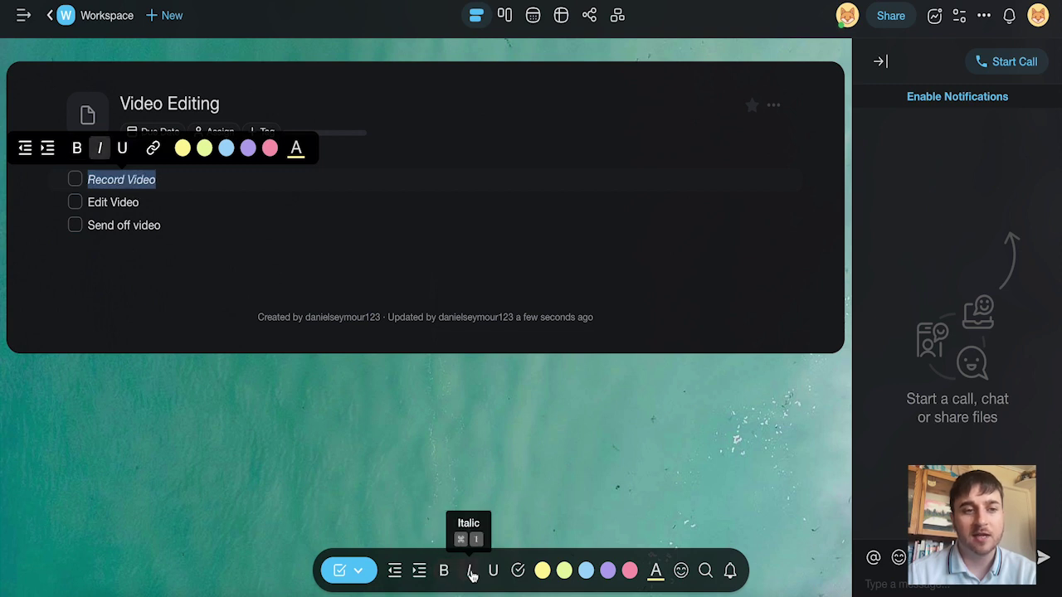
left_click(519, 571)
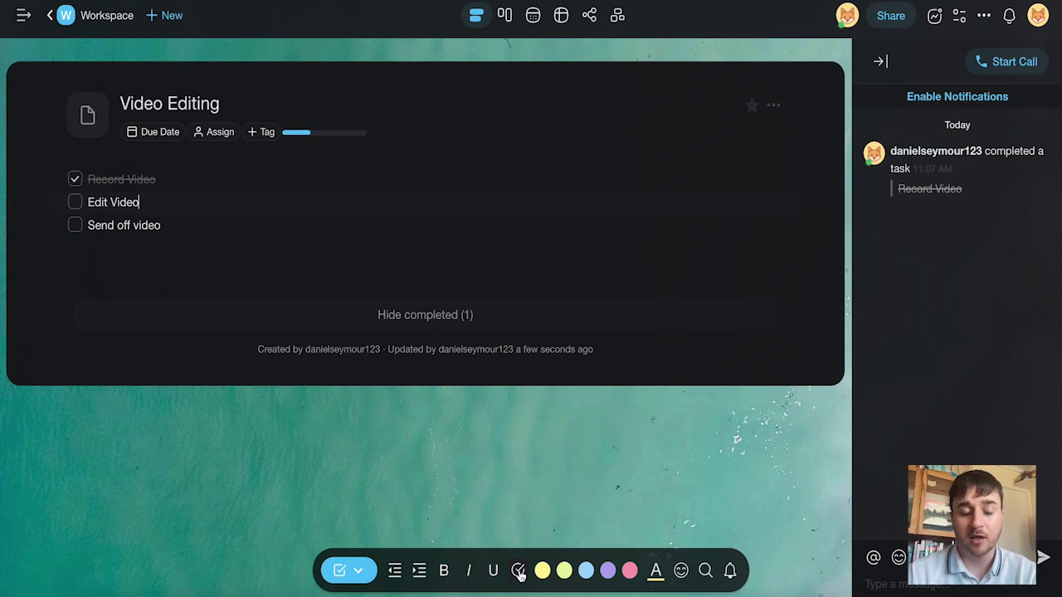
left_click(519, 572)
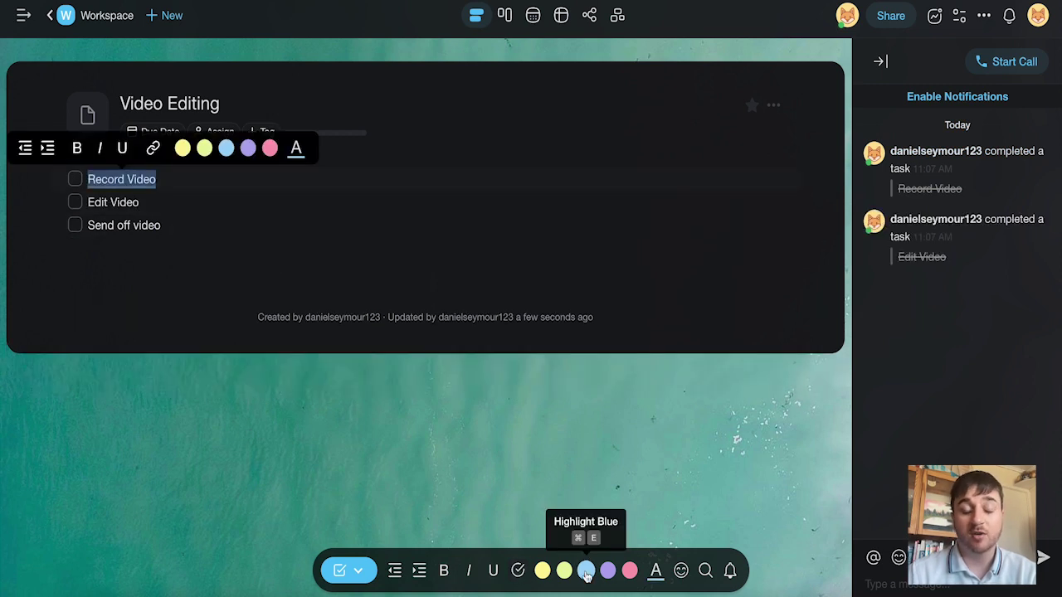
Change the first task's text to Shoot Video and add a smiling emoji after it
left_click(656, 574)
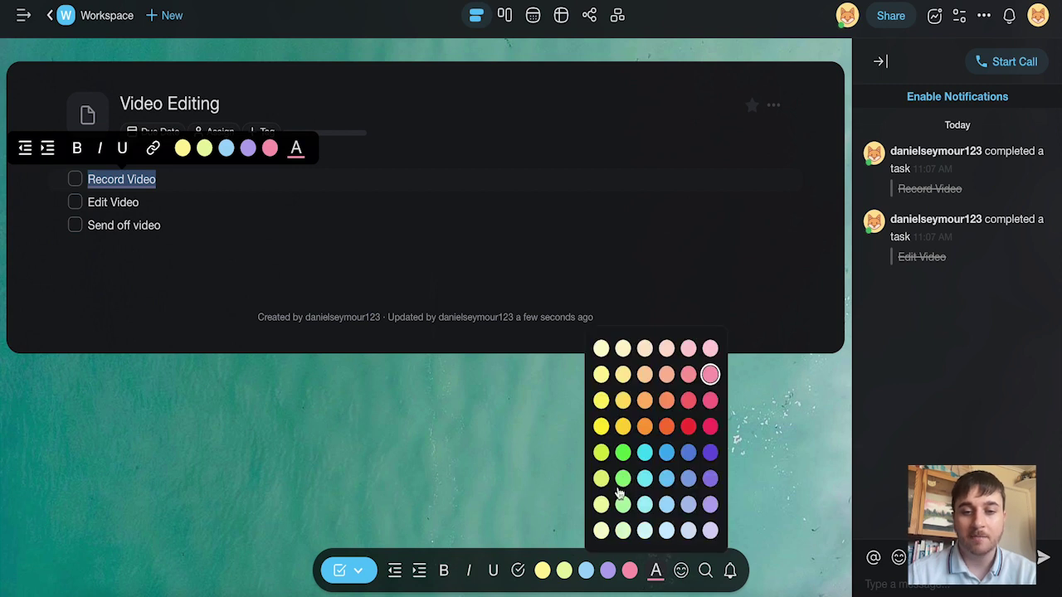
left_click(680, 571)
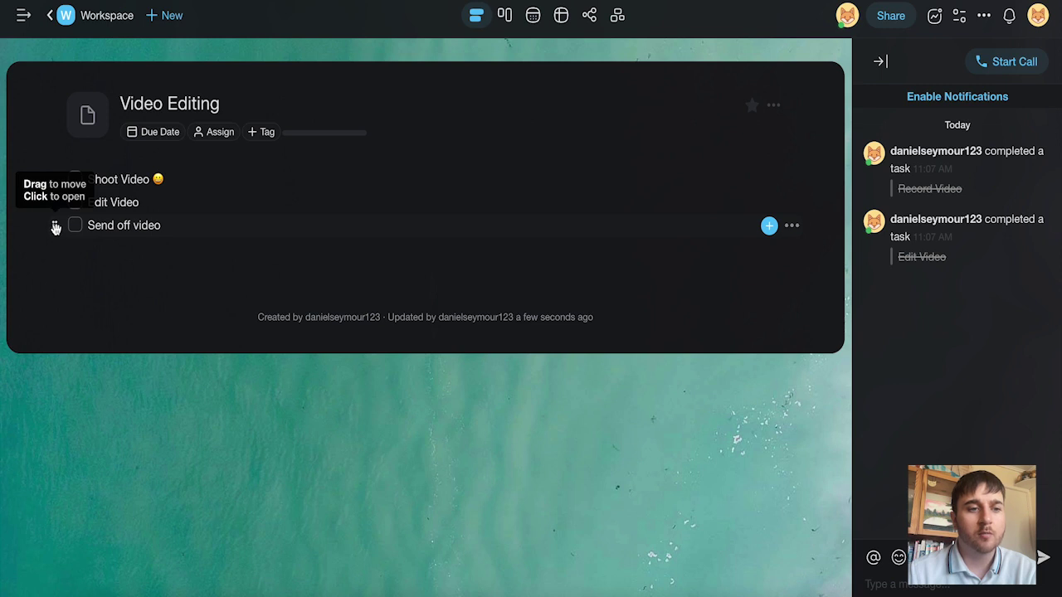
Try repositioning the Send off video task and view the block types available for the list
left_click_drag(53, 227, 451, 273)
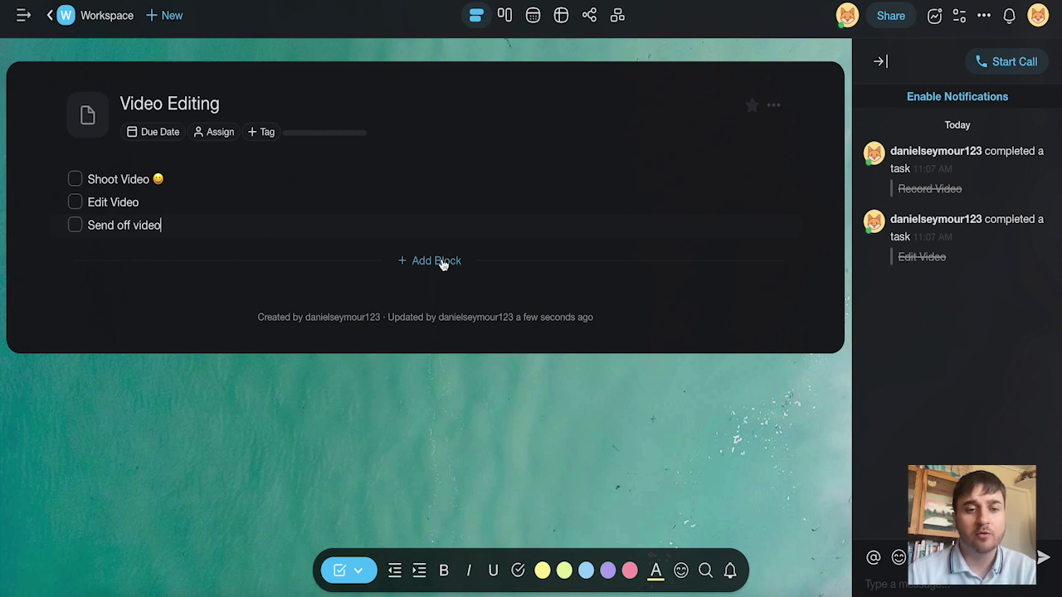
left_click(443, 262)
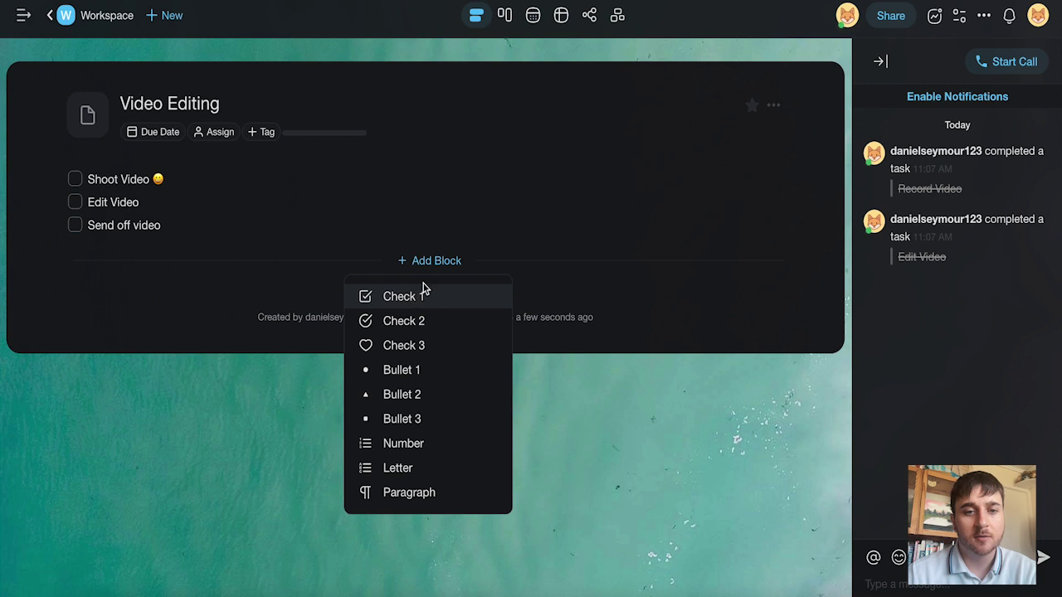
left_click(435, 264)
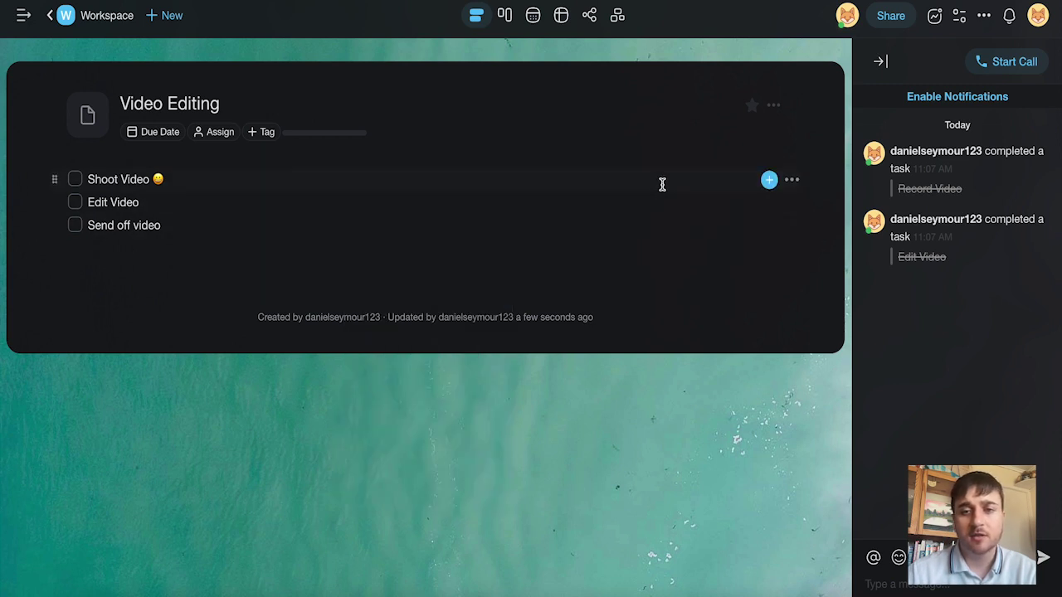
Try a due date of 08/04/2022 on the Shoot Video task, explore its repeat and notification options, and open the task's assignee list
left_click(770, 181)
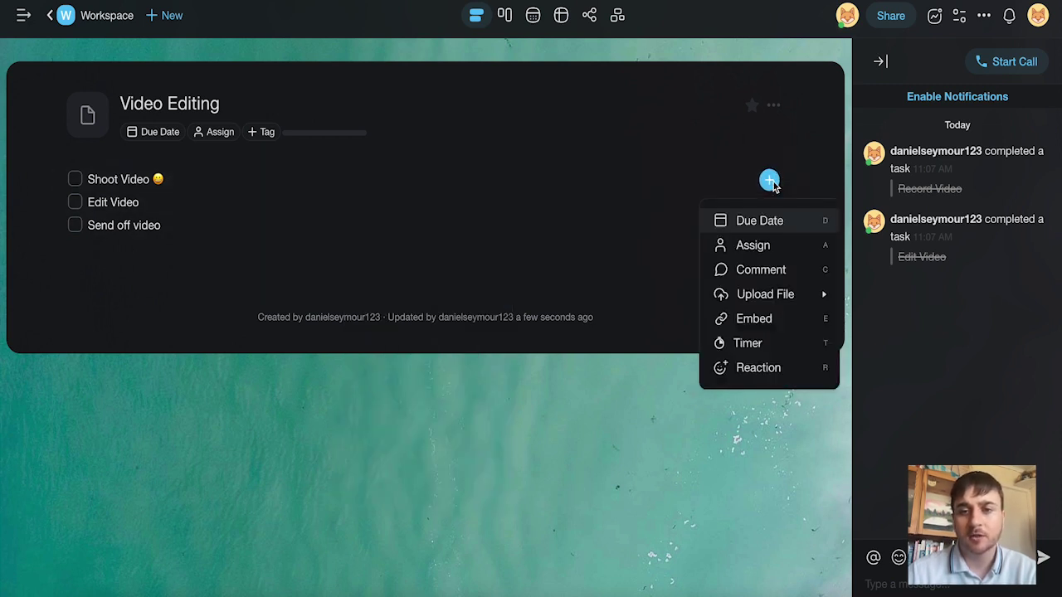
left_click(760, 221)
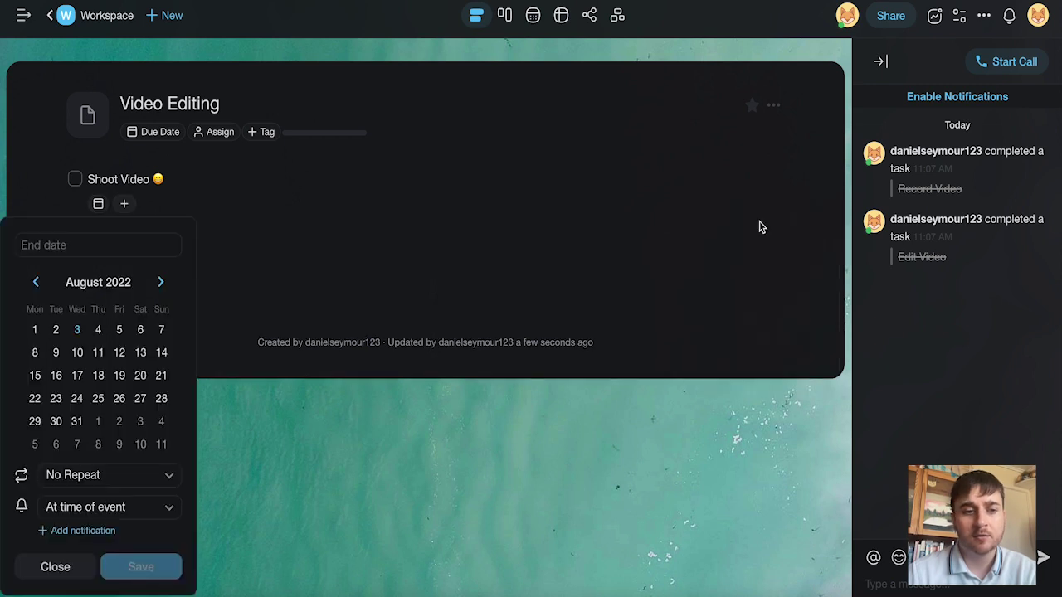
left_click(98, 331)
left_click(281, 279)
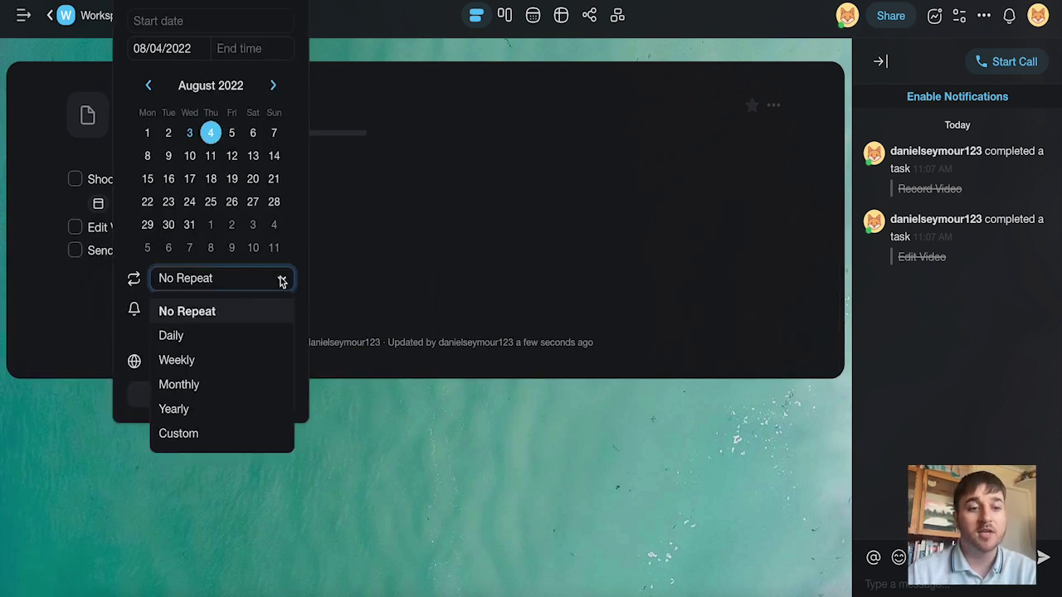
left_click(245, 334)
left_click(282, 312)
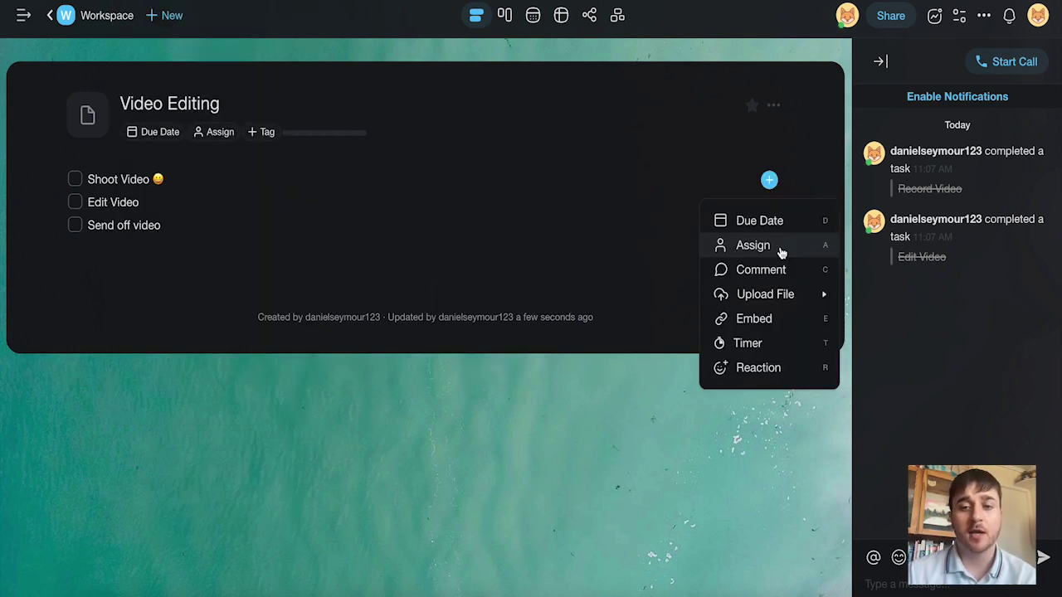
left_click(781, 248)
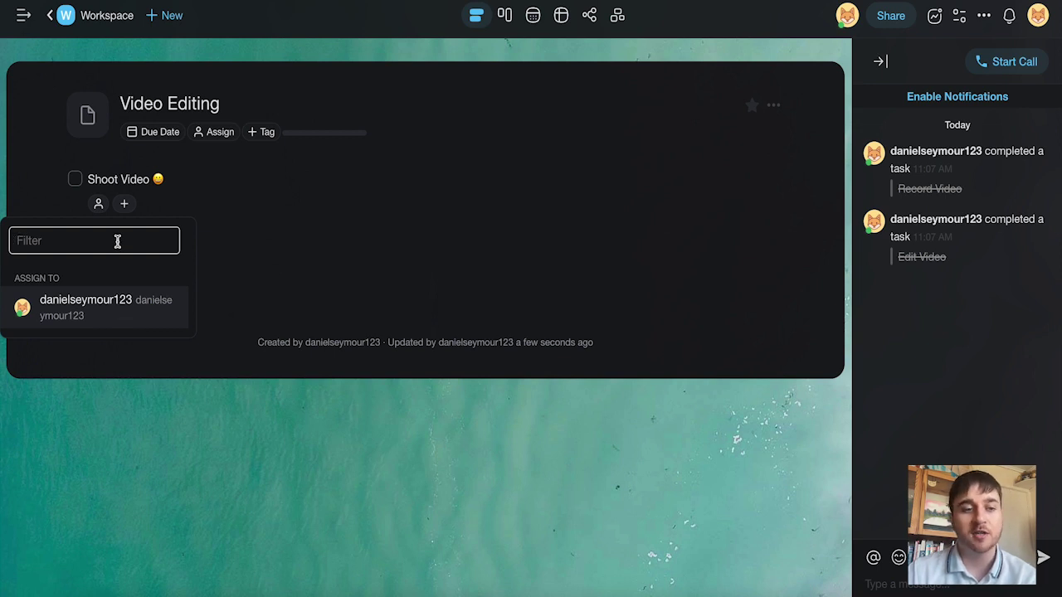
Post the comment "Well done !" on the Shoot Video task
left_click(769, 180)
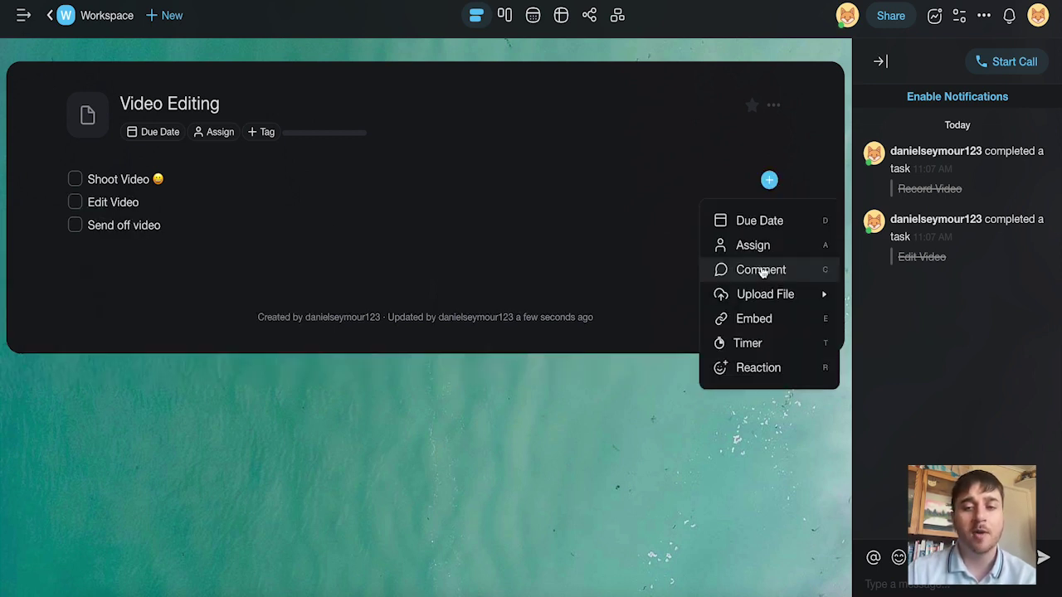
left_click(760, 270)
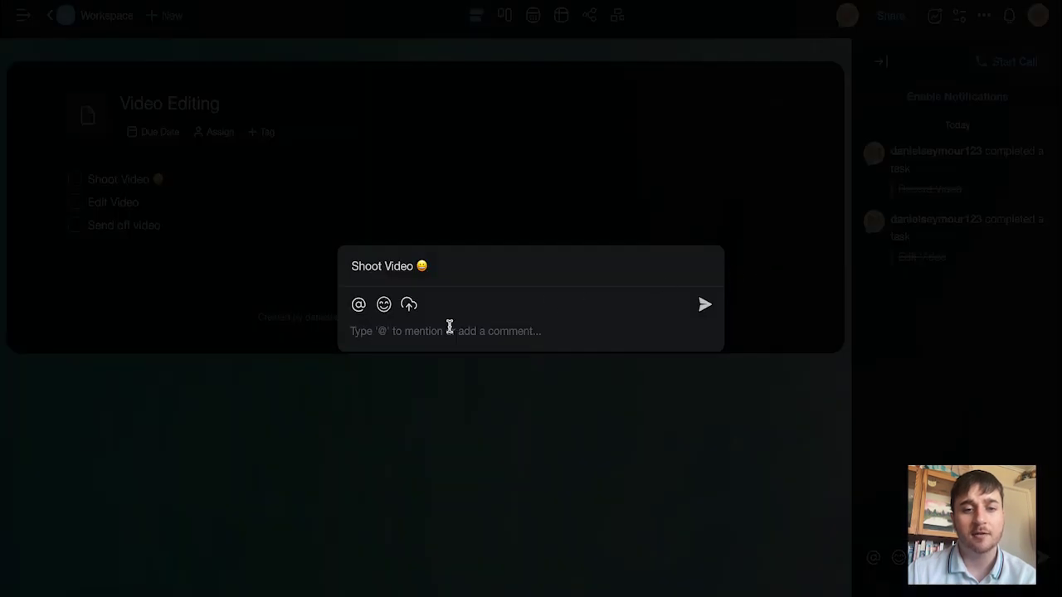
type("Well done !")
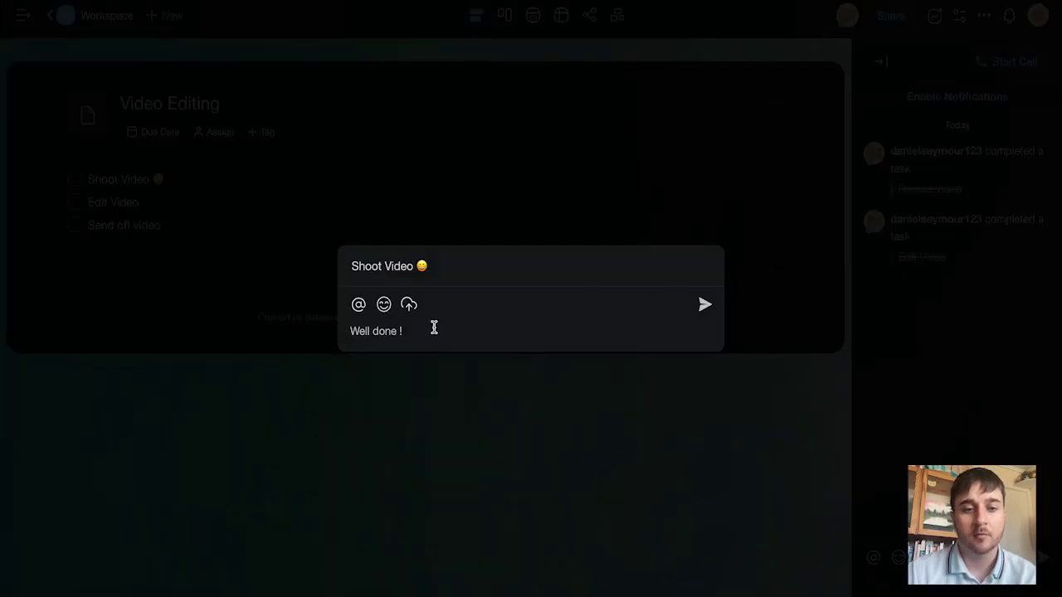
left_click(704, 306)
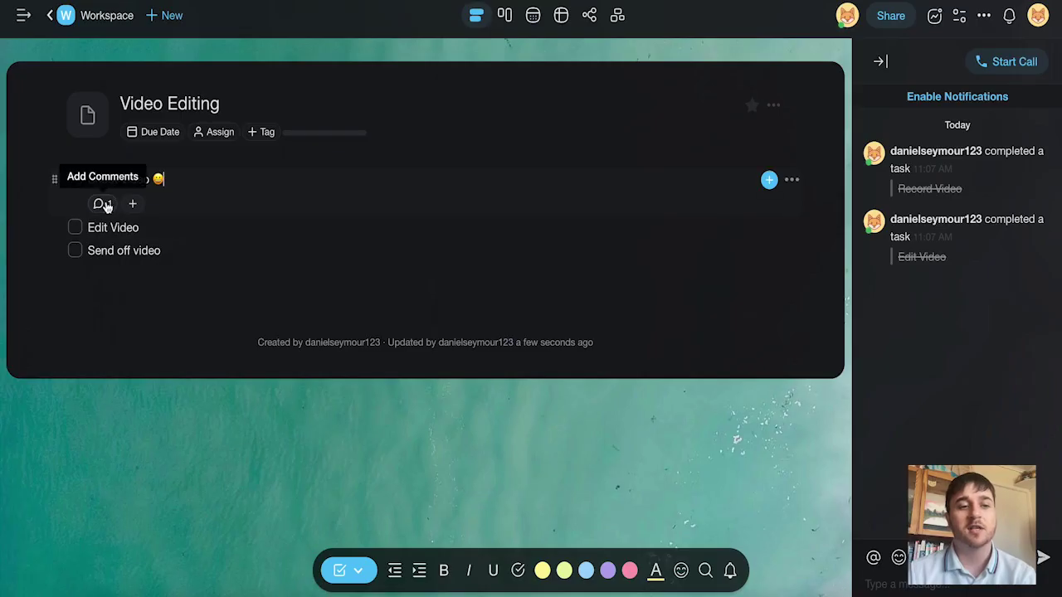
Add a laughing emoji reaction to the Shoot Video task
left_click(769, 180)
mouse_move(784, 304)
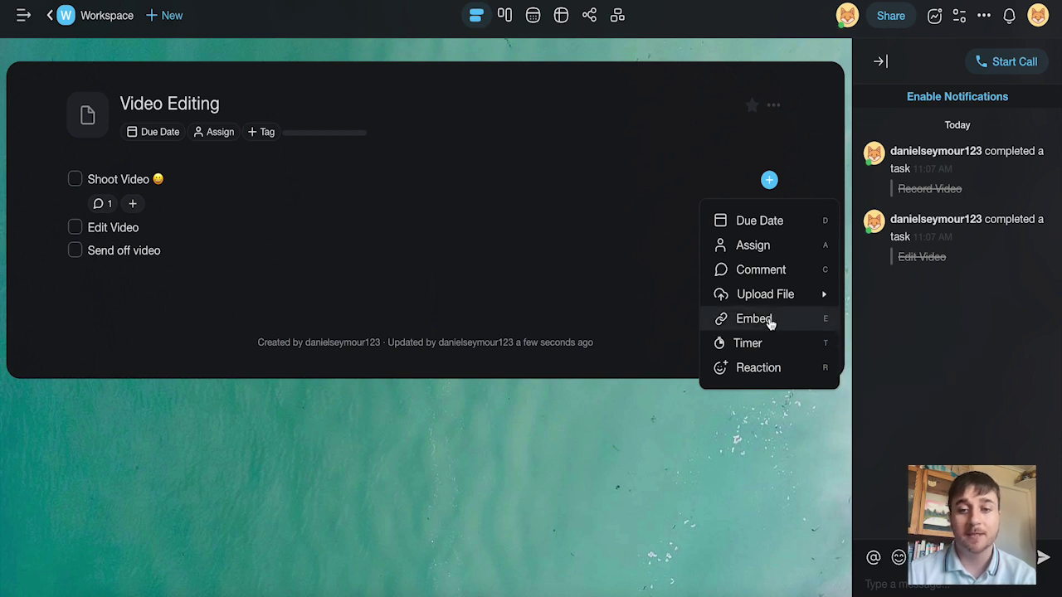
left_click(758, 367)
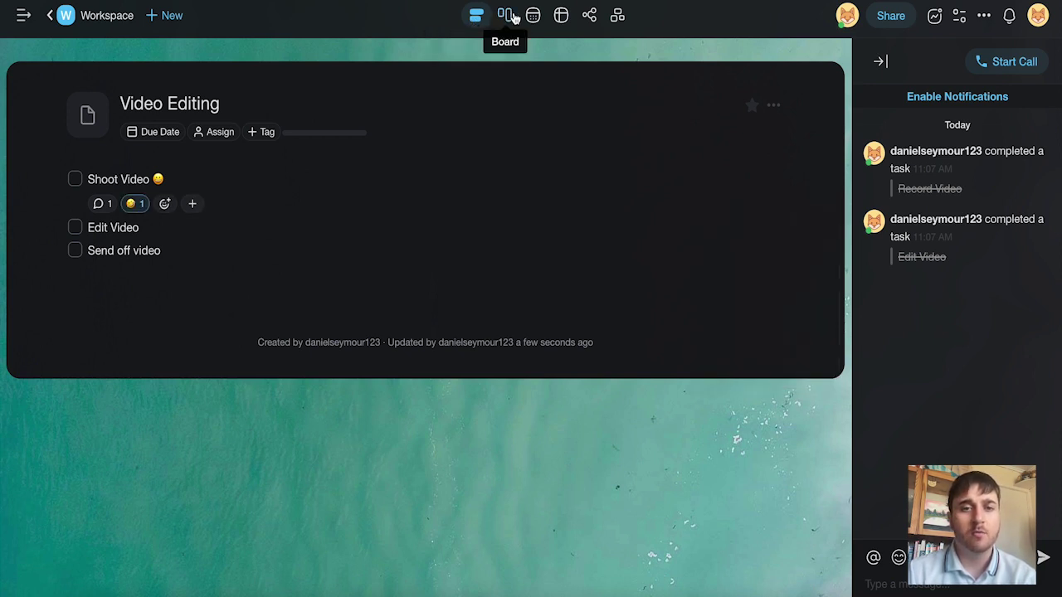
Examine the Video Editing project in the board, calendar, table, mind map and org chart views
left_click(505, 17)
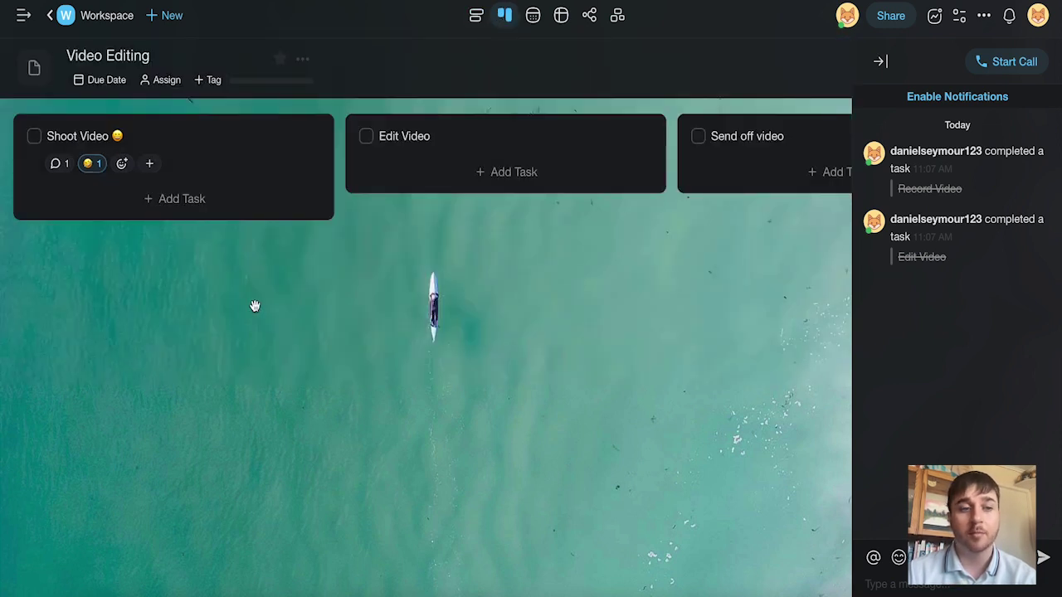
left_click(533, 15)
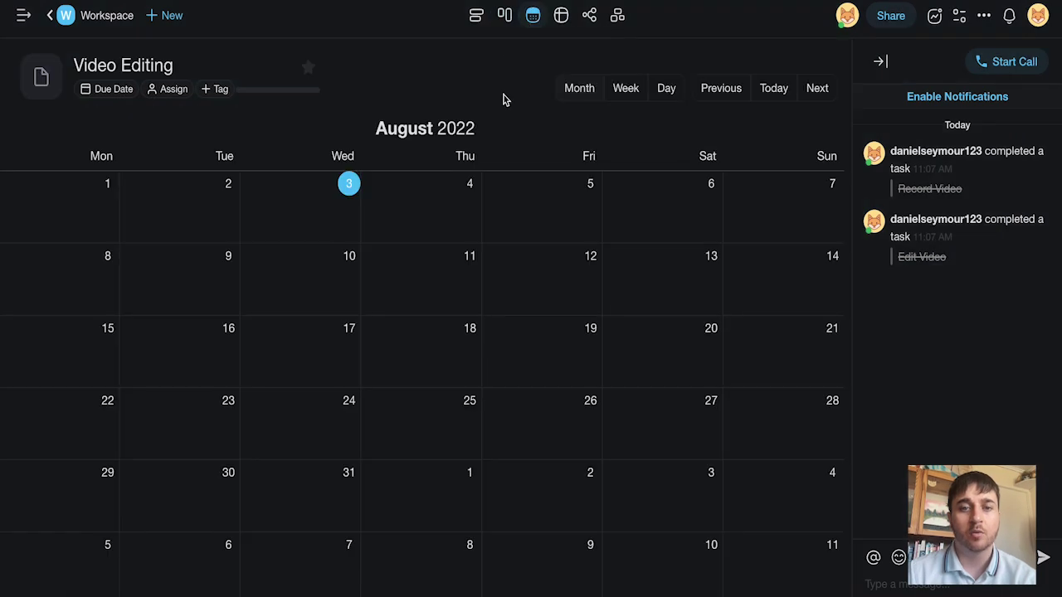
left_click(560, 16)
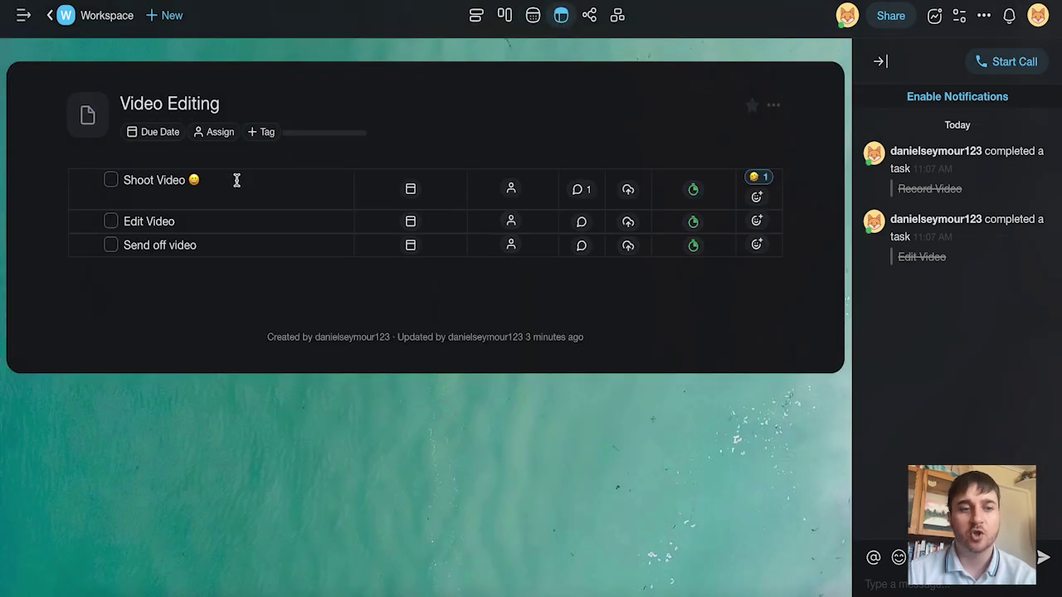
left_click(589, 16)
left_click(617, 16)
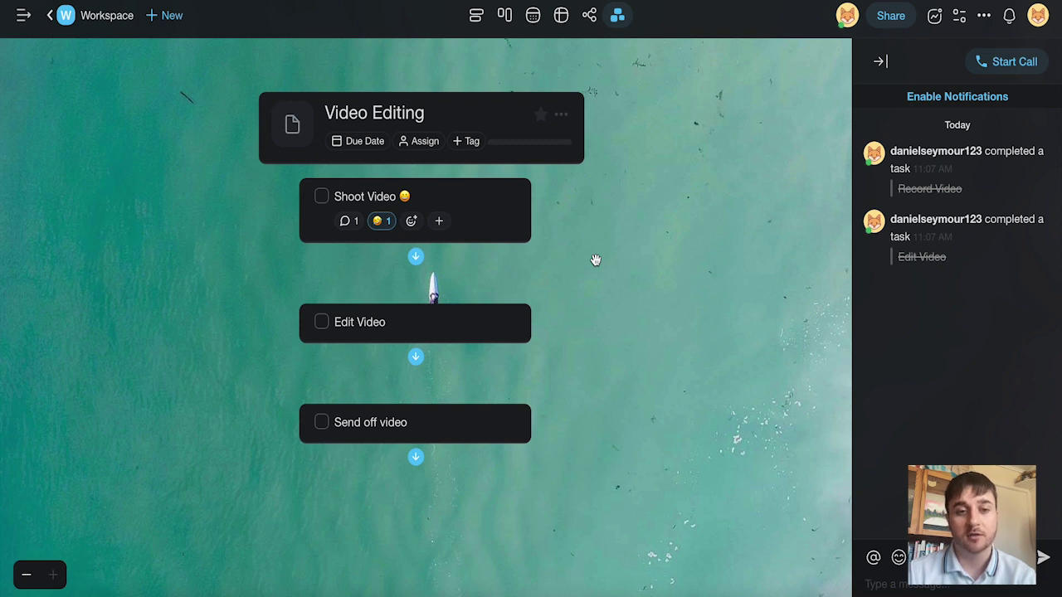
scroll(444, 444, "down", 1)
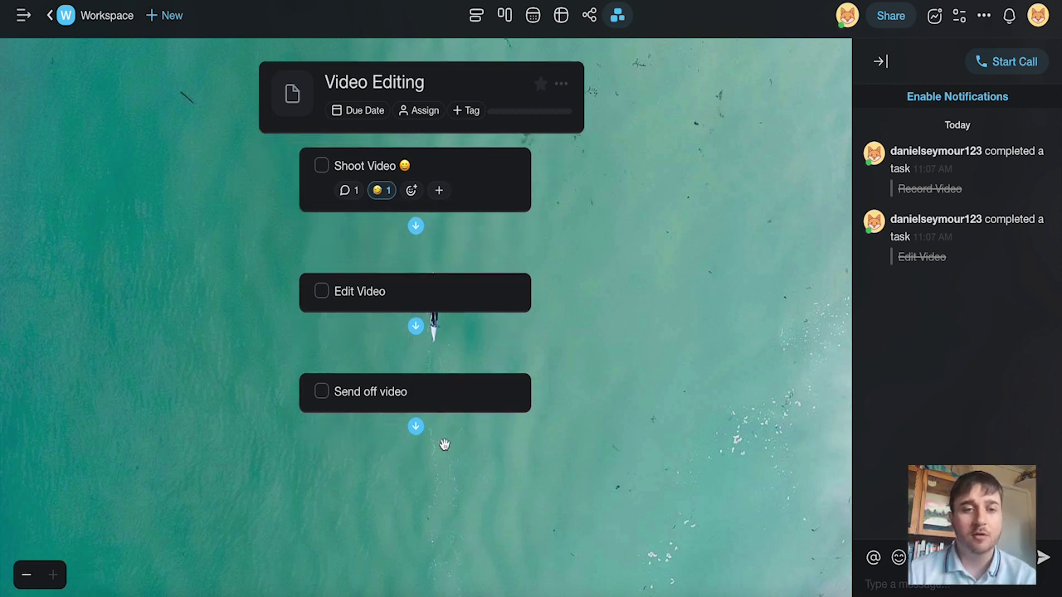
left_click(486, 393)
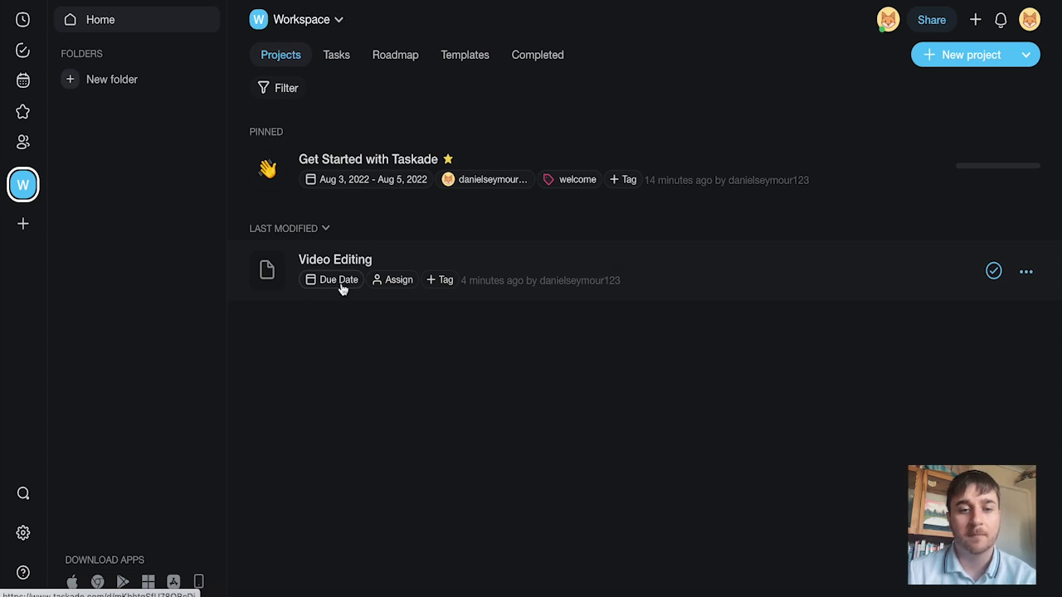
Review the Video Editing project's options and the workspace's tasks, roadmap, templates and completed projects
left_click(1026, 273)
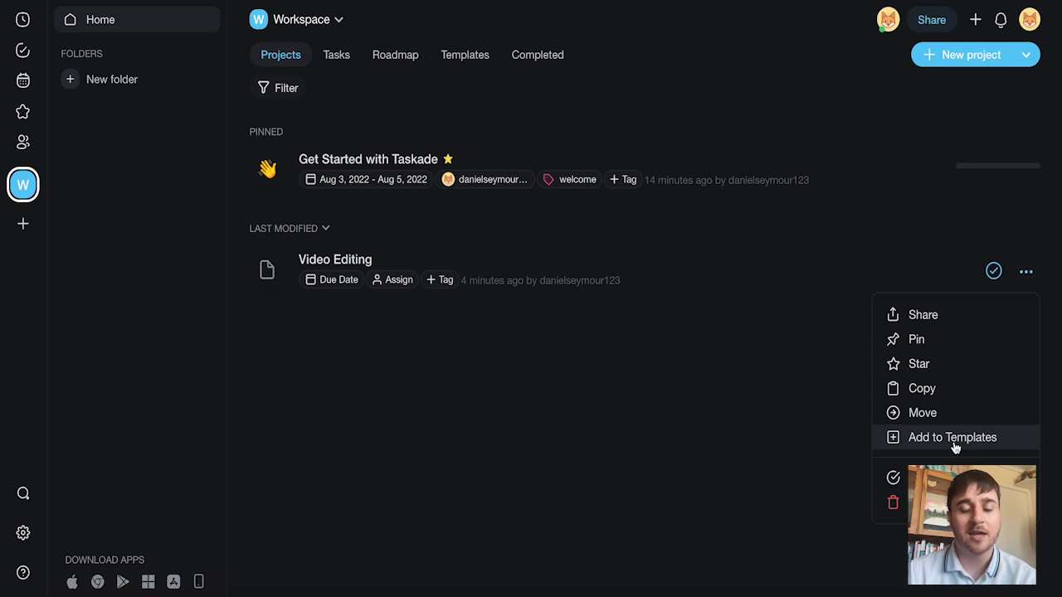
key("Escape")
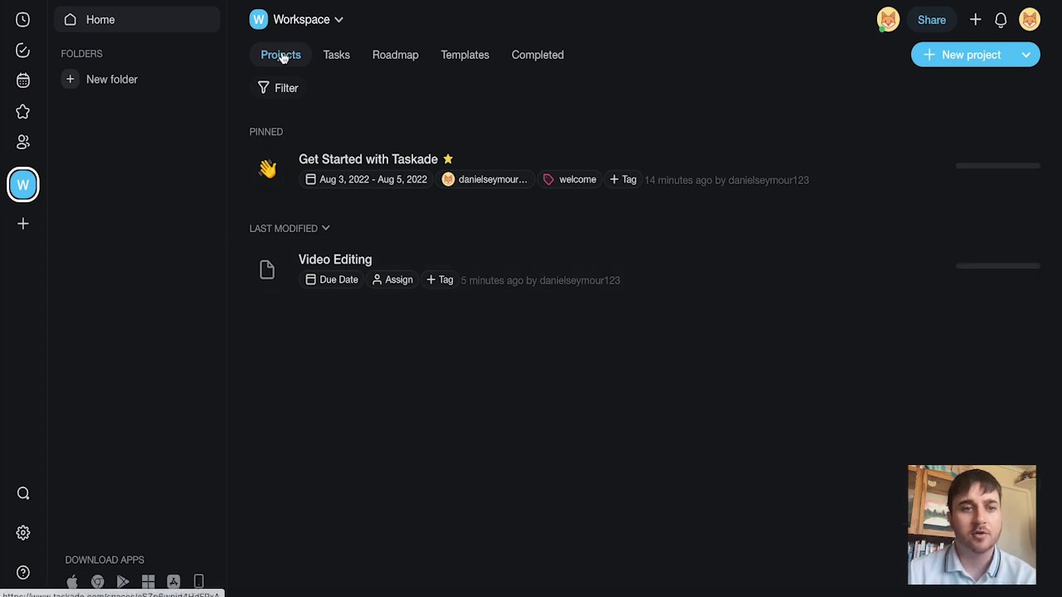
left_click(336, 55)
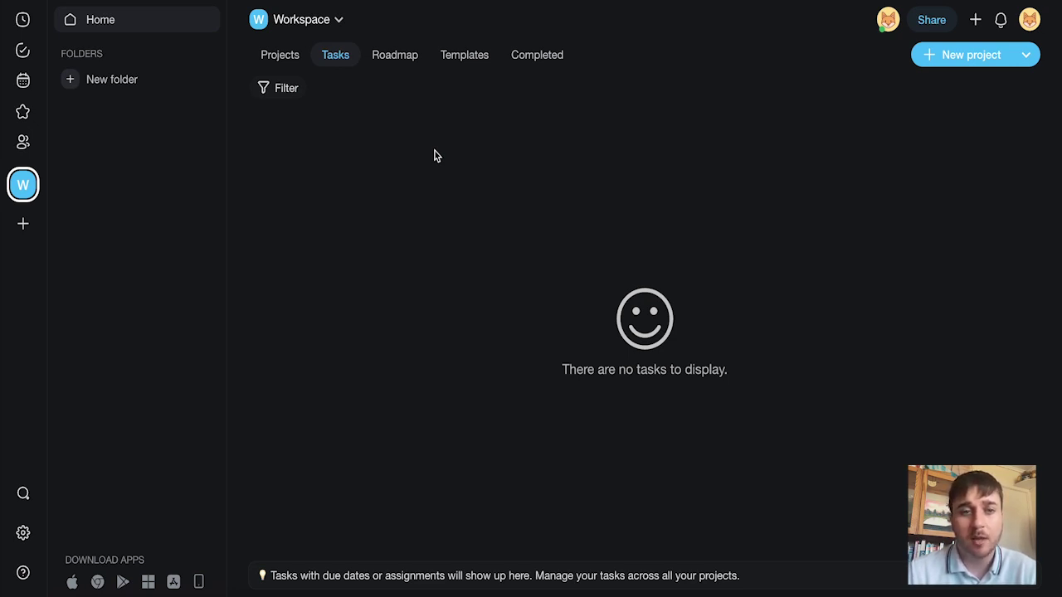
left_click(395, 55)
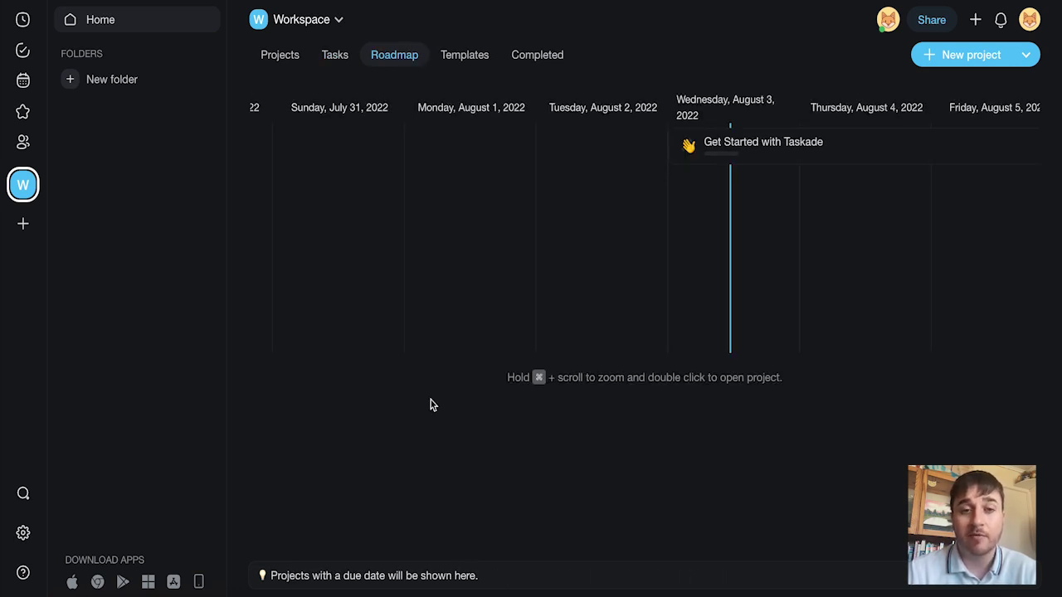
left_click(478, 56)
left_click(536, 55)
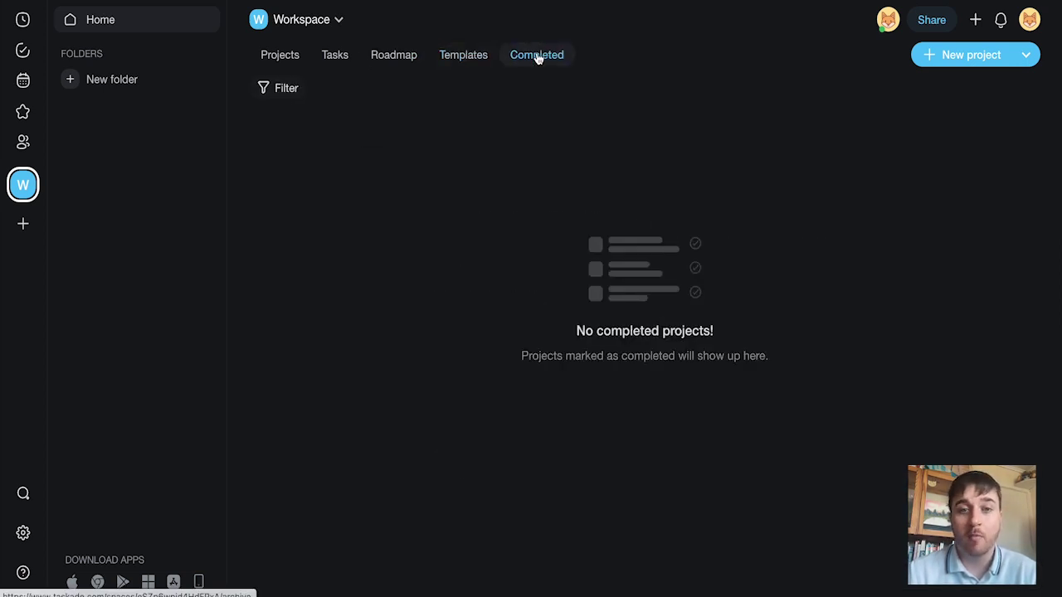
Add the Weekly Planner starter template to the workspace's templates
left_click(465, 56)
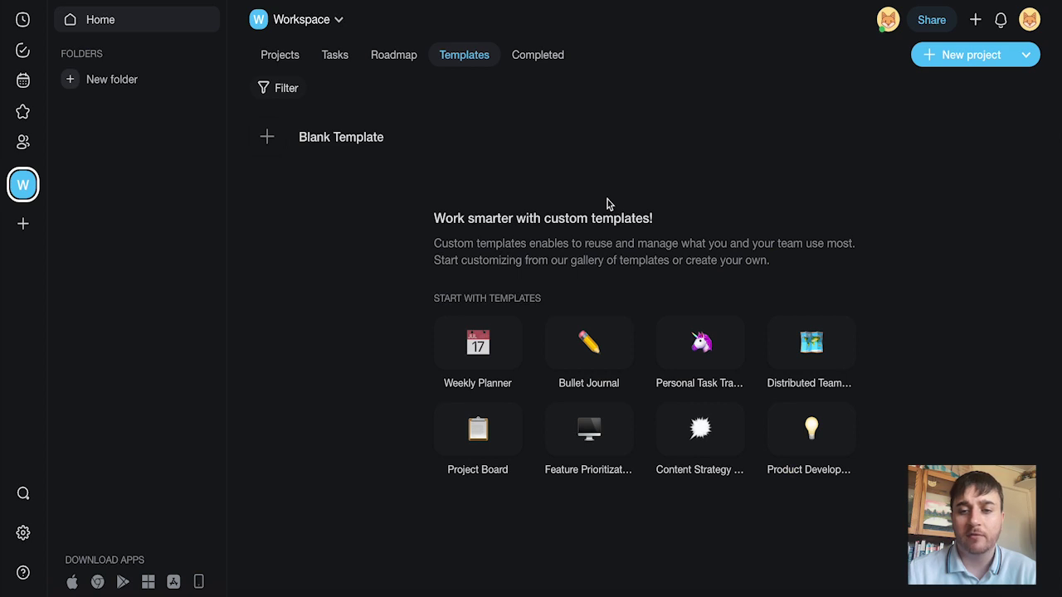
left_click(478, 349)
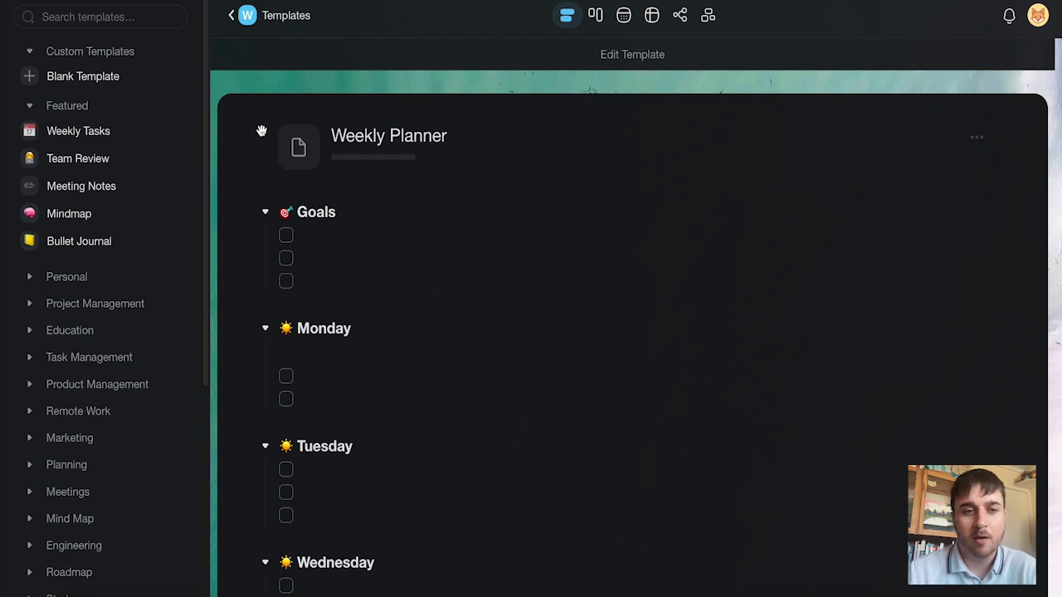
Look through the Weekly Planner template's goals, daily checklists and notes, and return to the workspace's templates
scroll(261, 131, "down", 1)
left_click(321, 164)
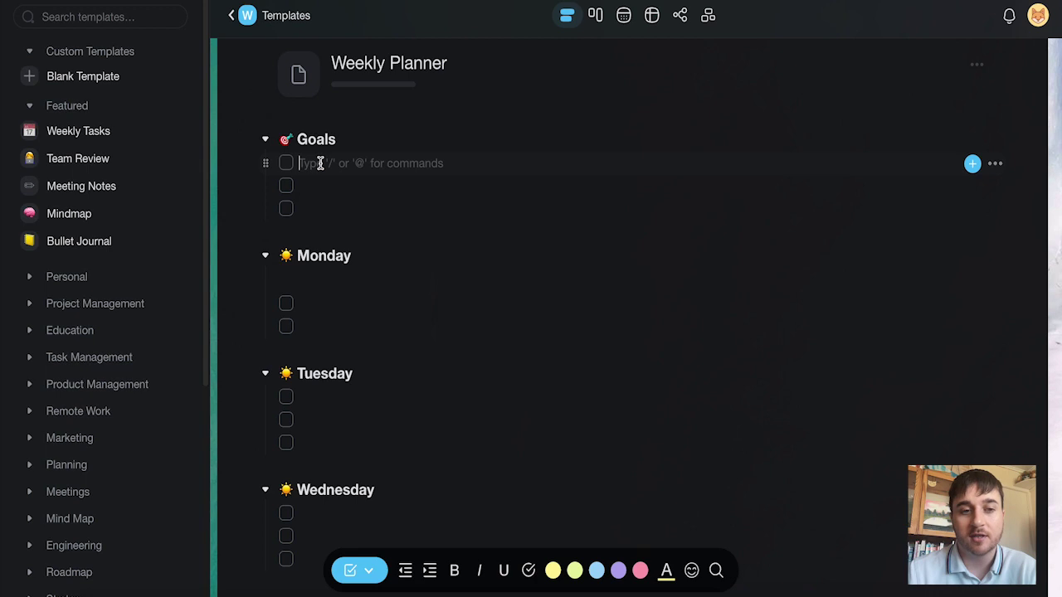
left_click(313, 184)
left_click(315, 206)
scroll(319, 220, "down", 1)
left_click(323, 233)
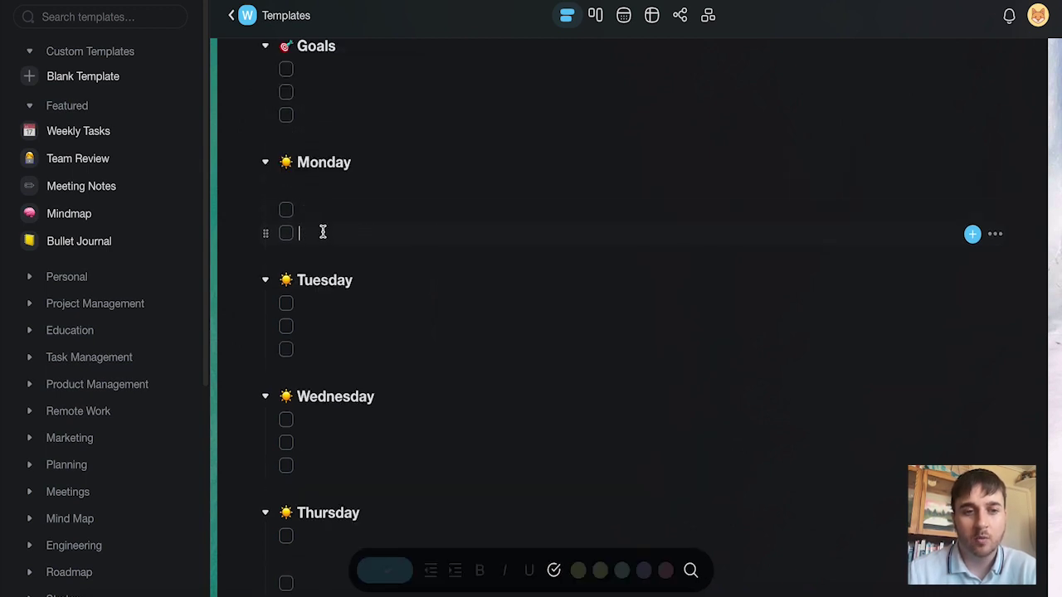
left_click(322, 214)
scroll(323, 216, "down", 1)
left_click(317, 214)
scroll(312, 240, "down", 5)
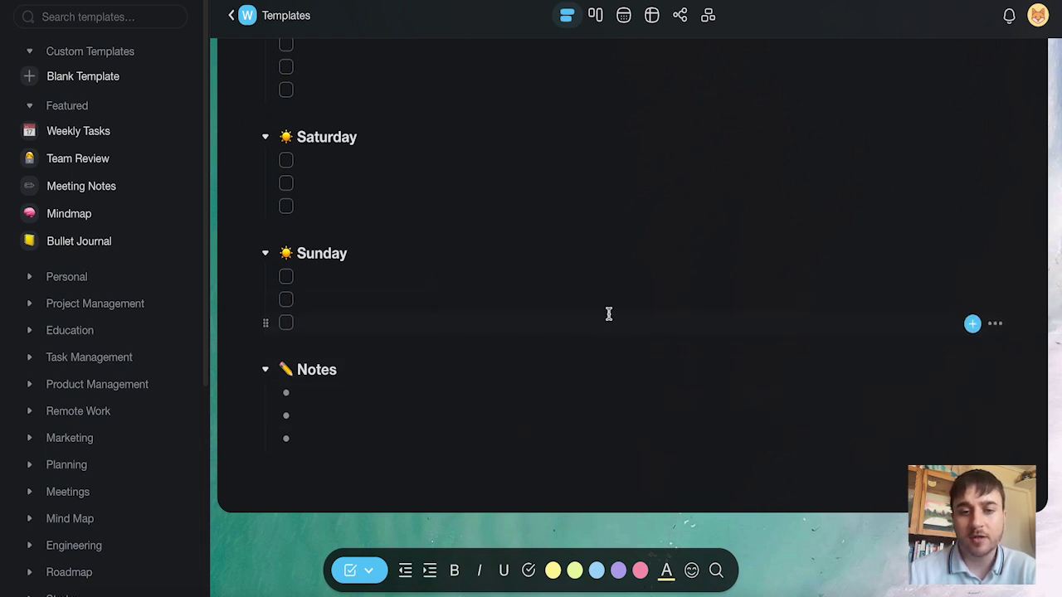
left_click(566, 320)
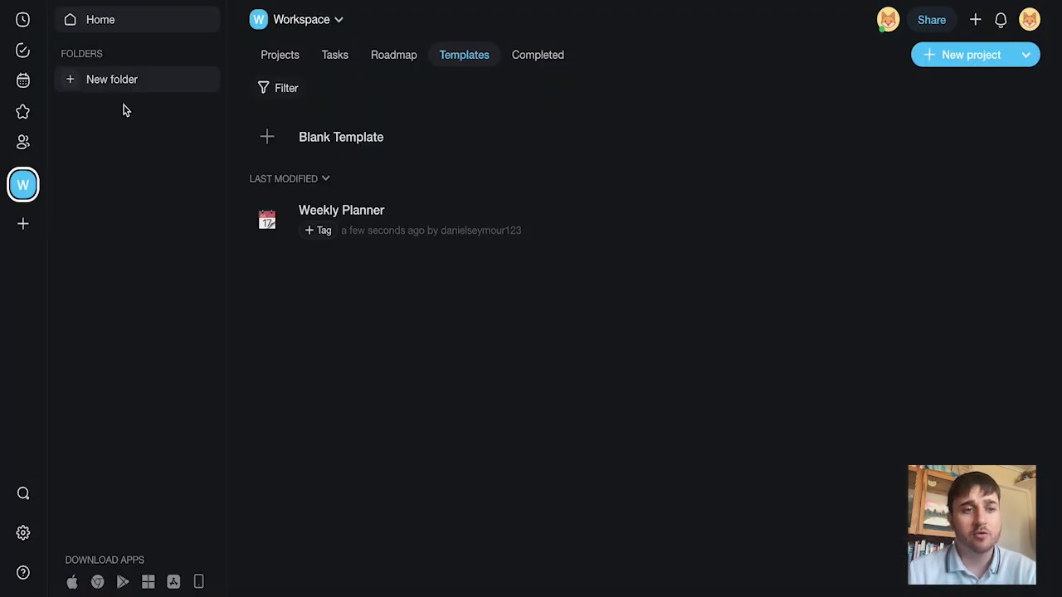
Create a folder named Video in the workspace
left_click(97, 81)
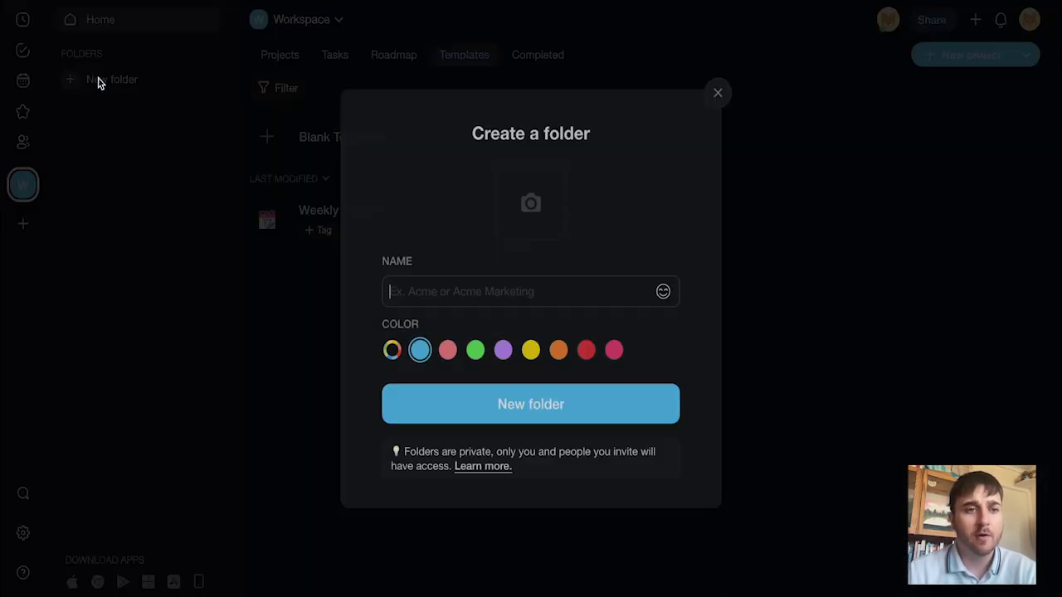
type("Video")
left_click(389, 350)
left_click(526, 407)
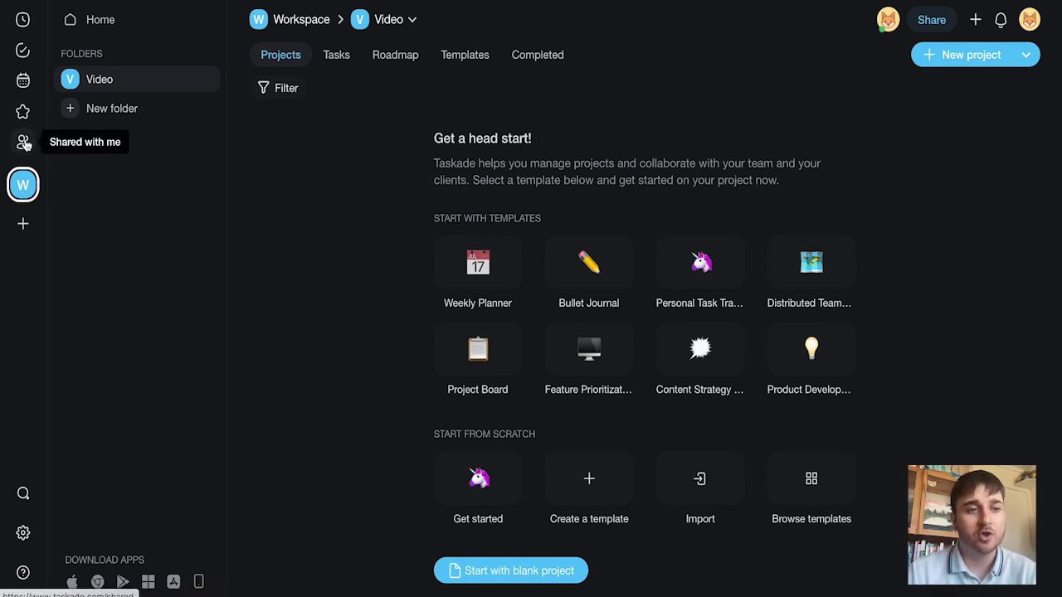
View the shared projects, starred projects, calendar, personal tasks and recent projects across the account
left_click(23, 143)
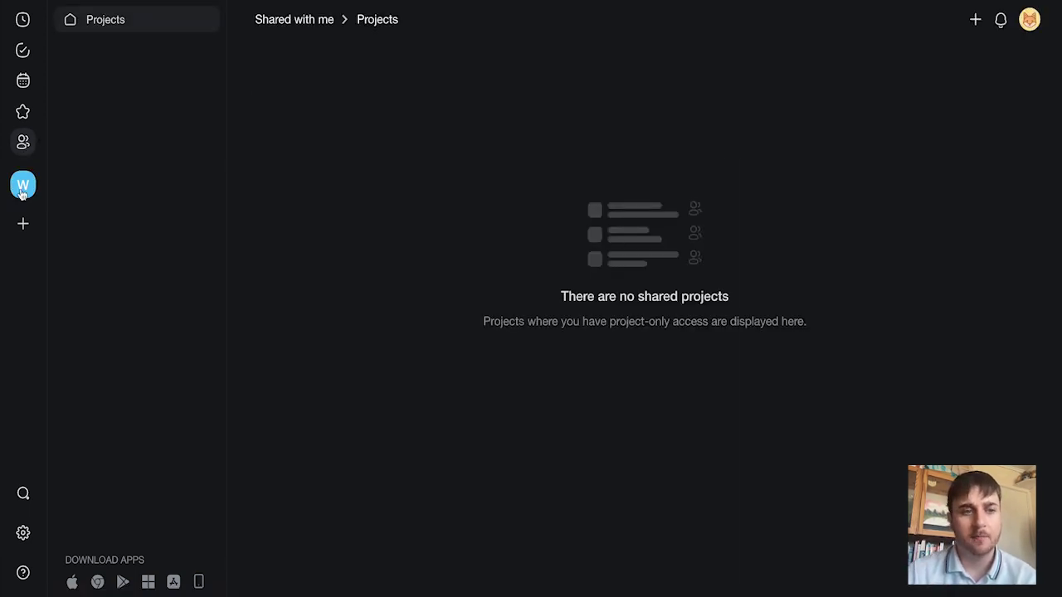
left_click(24, 114)
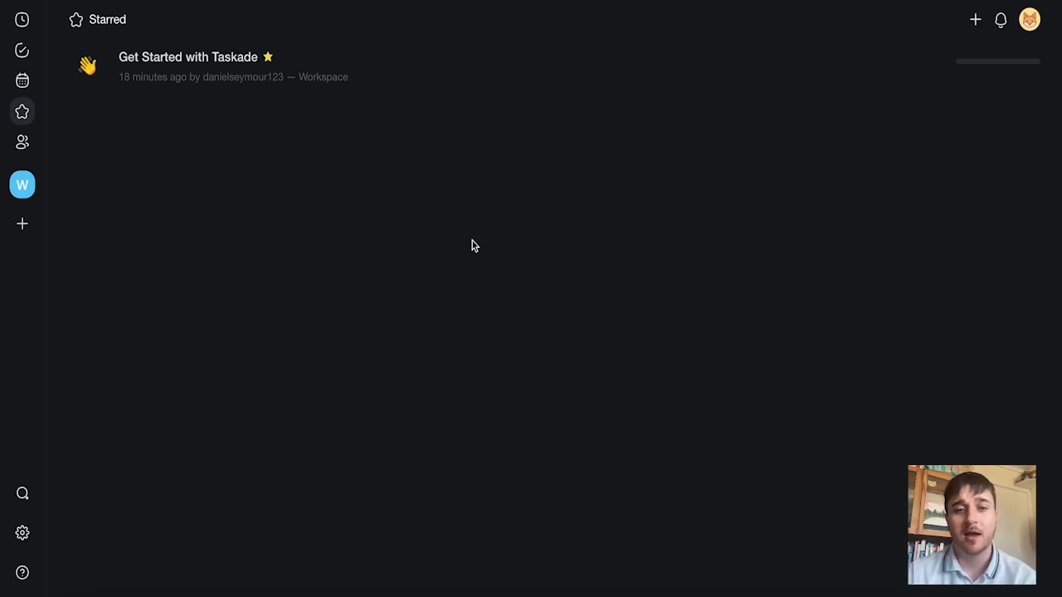
left_click(22, 82)
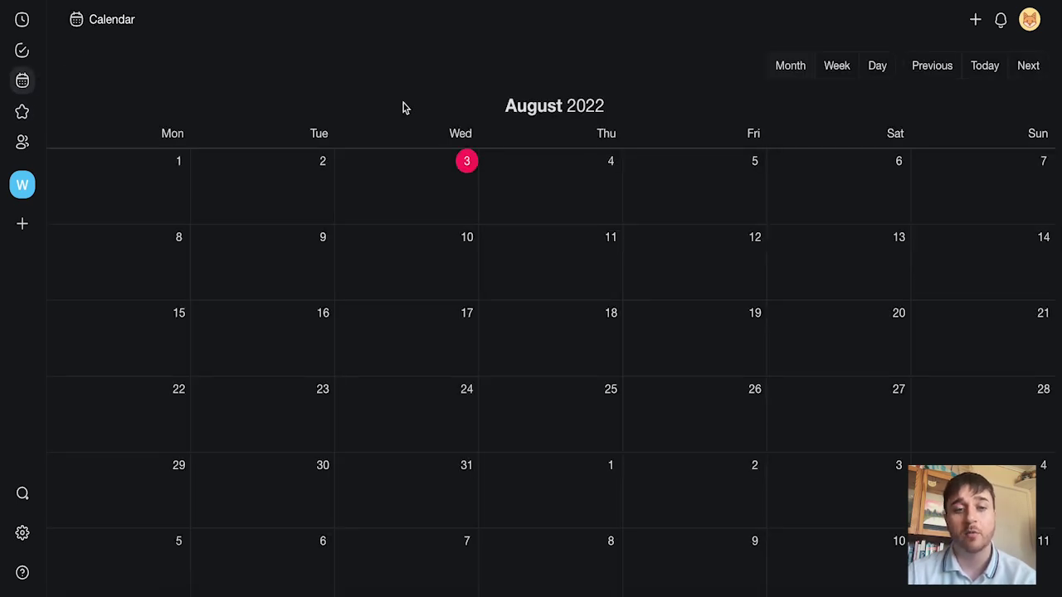
left_click(22, 51)
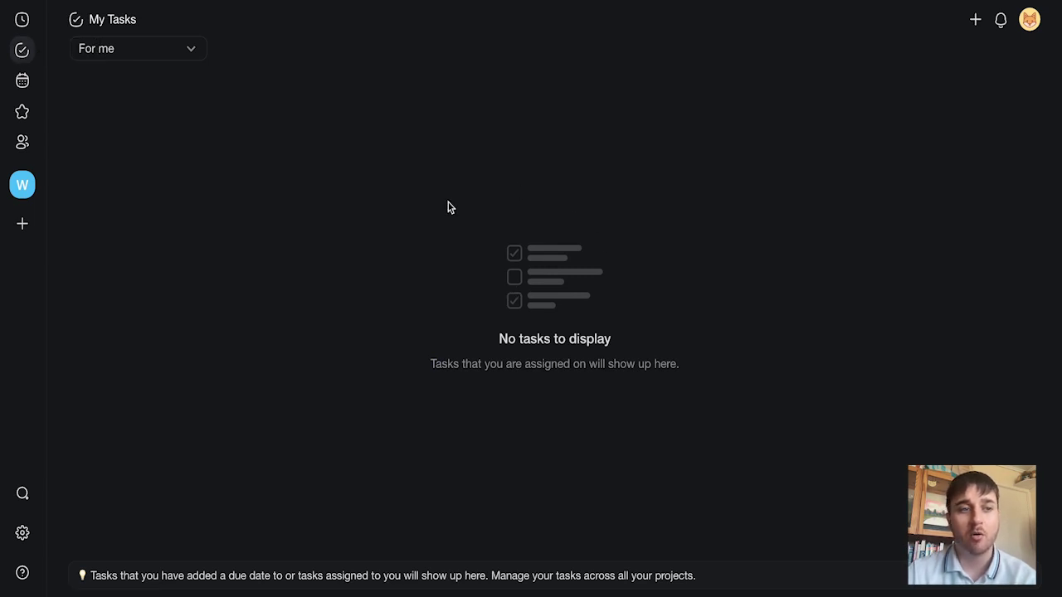
left_click(22, 19)
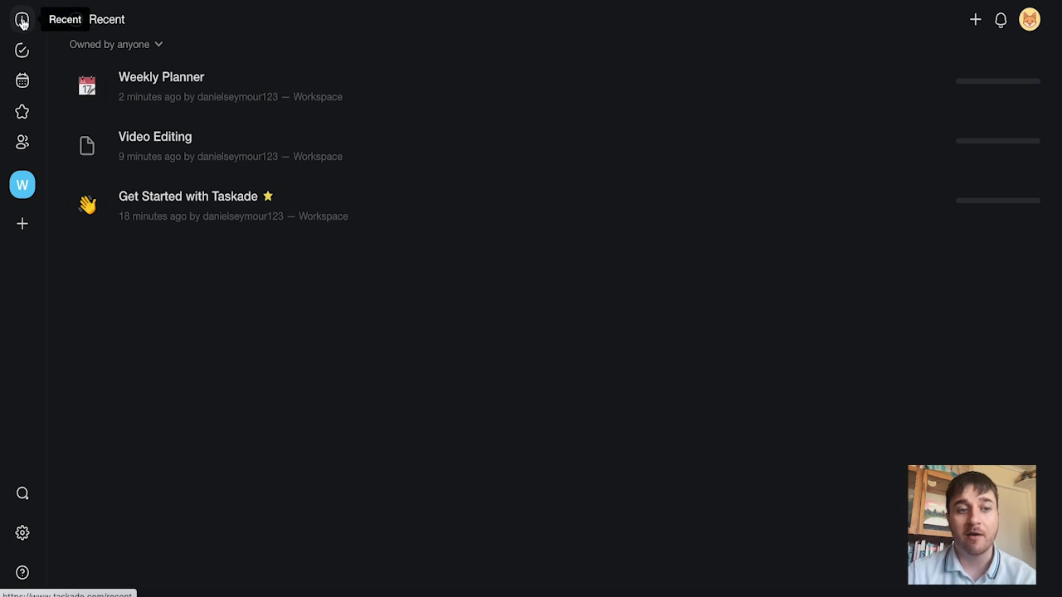
Create a new workspace named Shooting Video with the light pink color
left_click(22, 226)
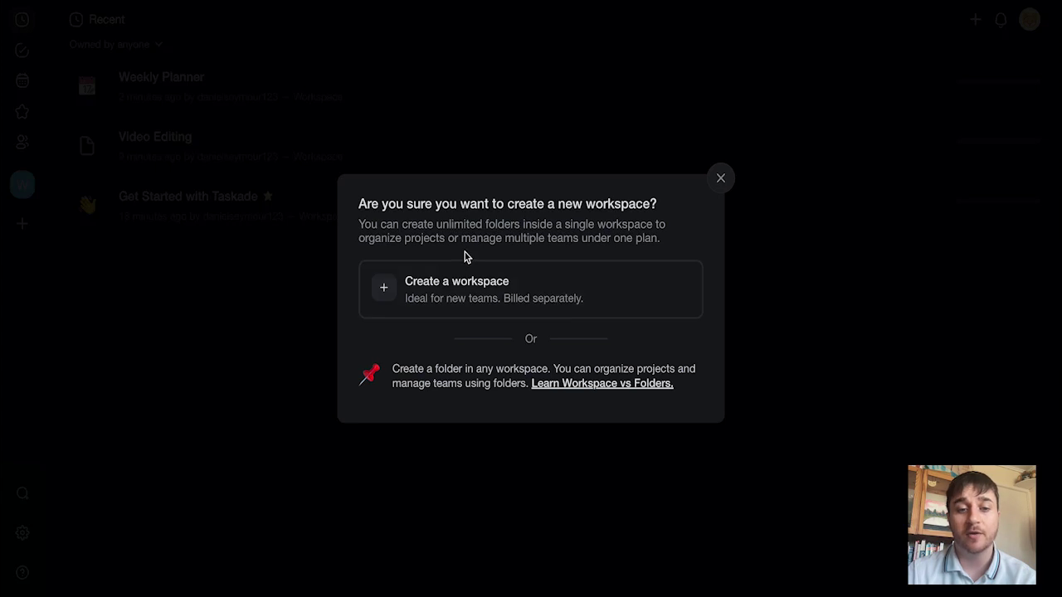
left_click(457, 299)
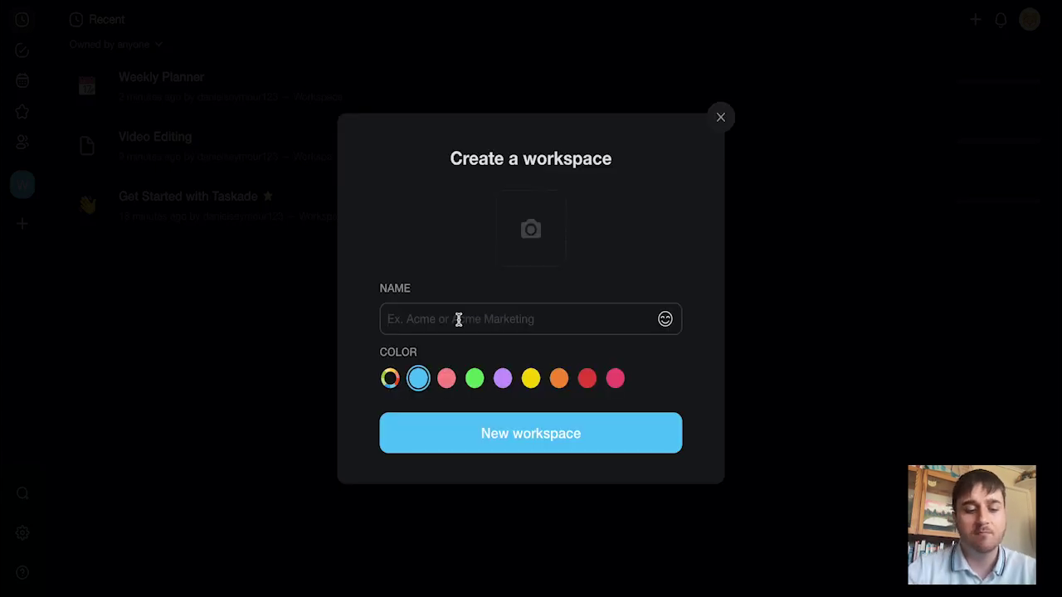
type("Shooting Video")
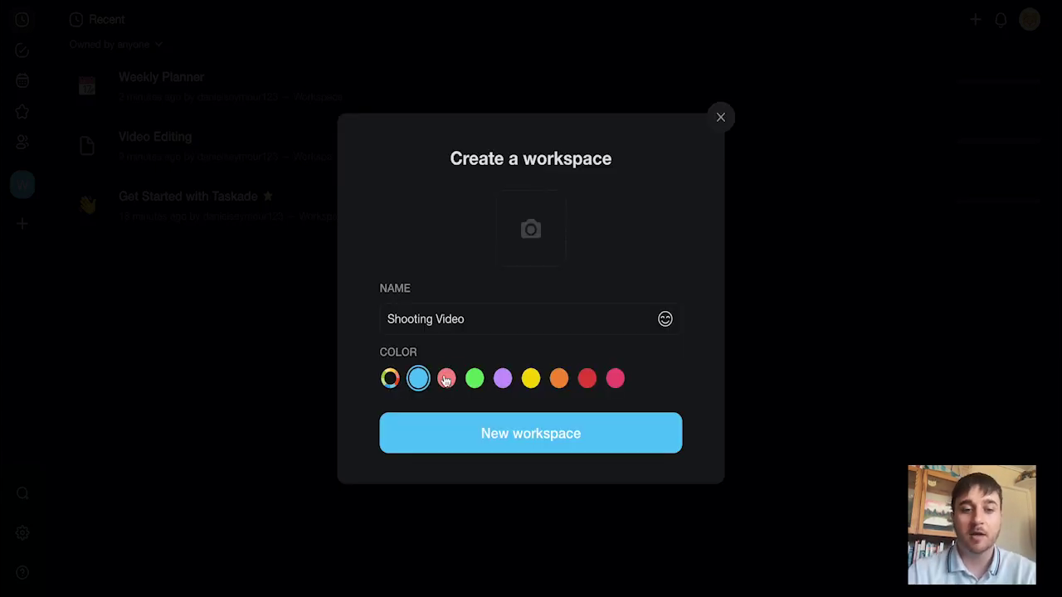
left_click(447, 378)
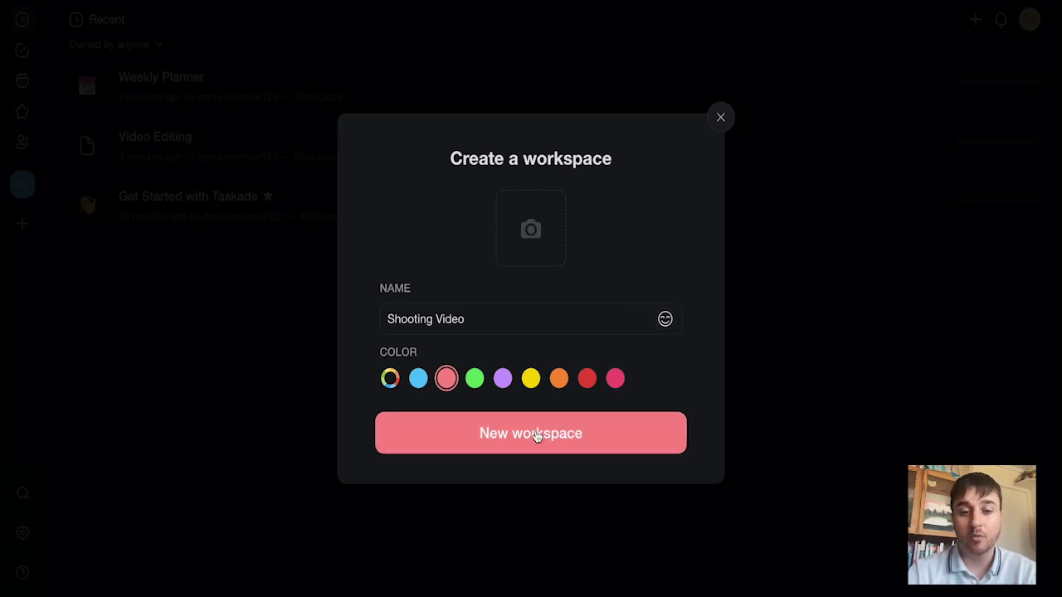
left_click(535, 435)
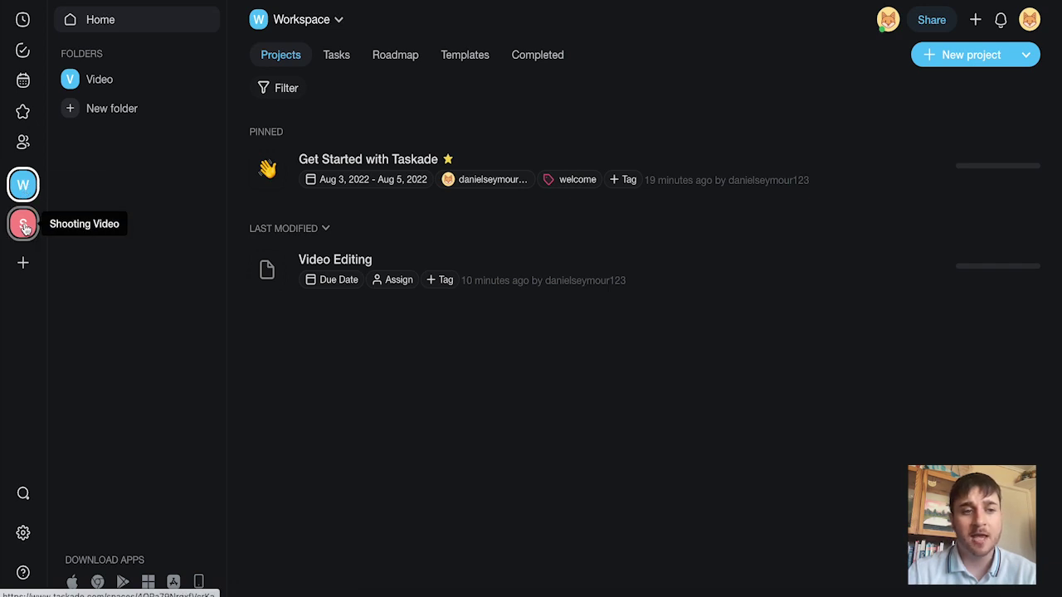
Switch between the Shooting Video workspace and the original workspace to compare them, ending in the original one
left_click(25, 229)
left_click(23, 184)
left_click(25, 232)
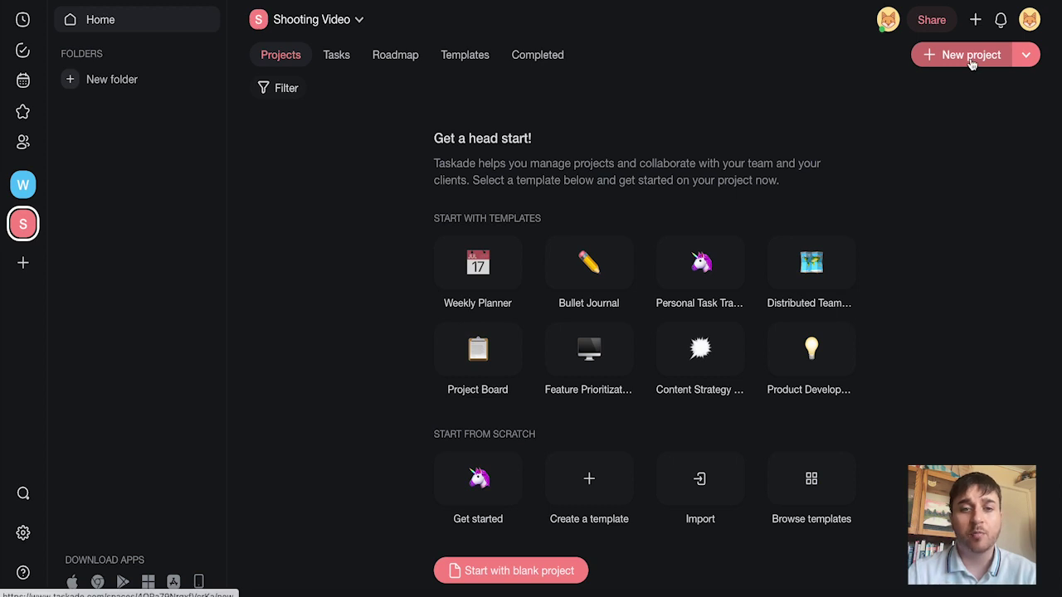
left_click(23, 184)
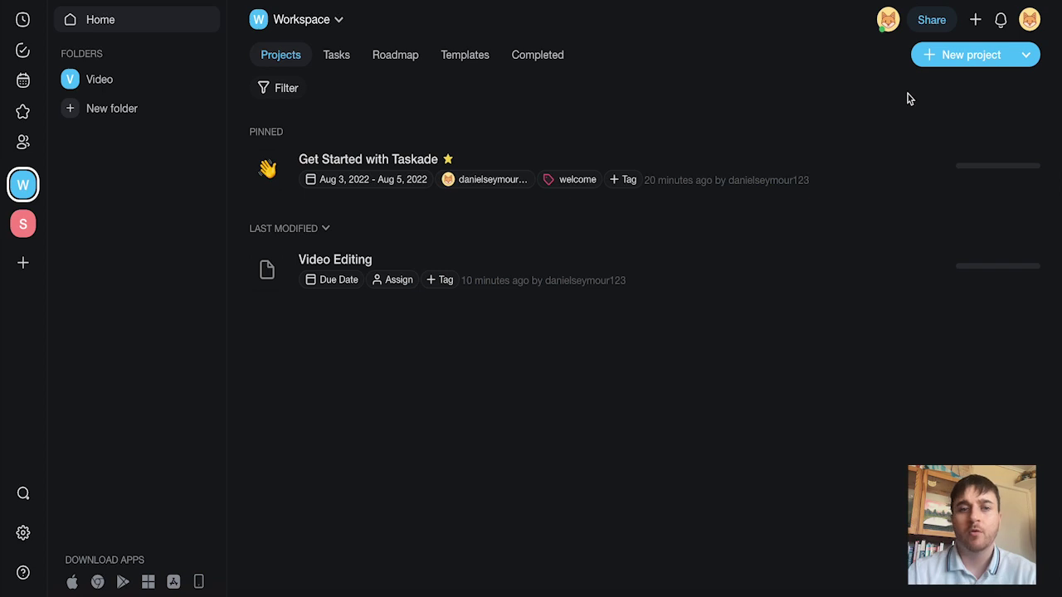
Inspect the workspace's invitation options by link and by email or username, and close them without inviting anyone
left_click(933, 21)
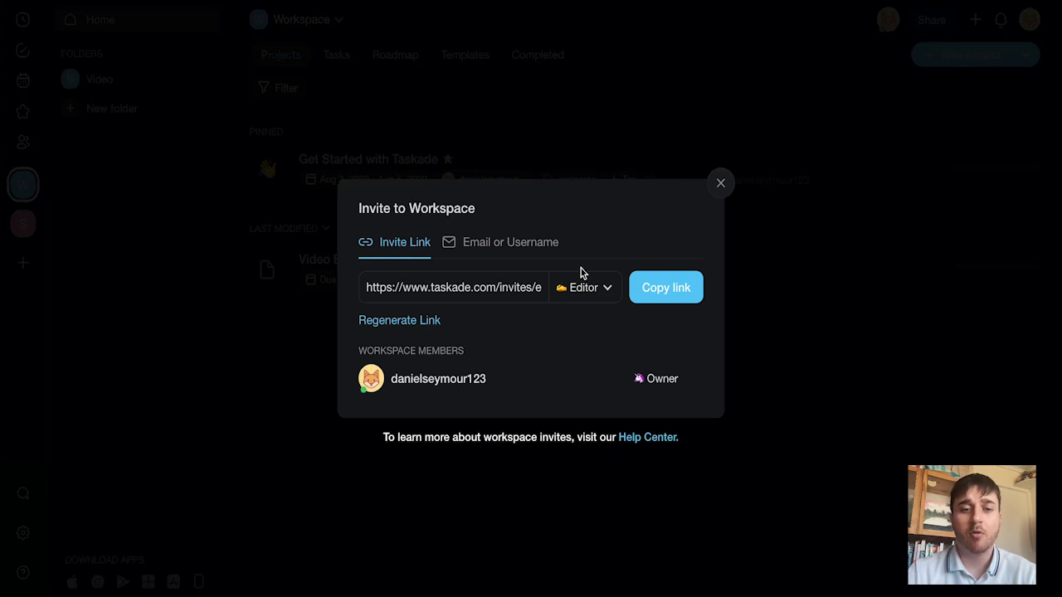
left_click(497, 247)
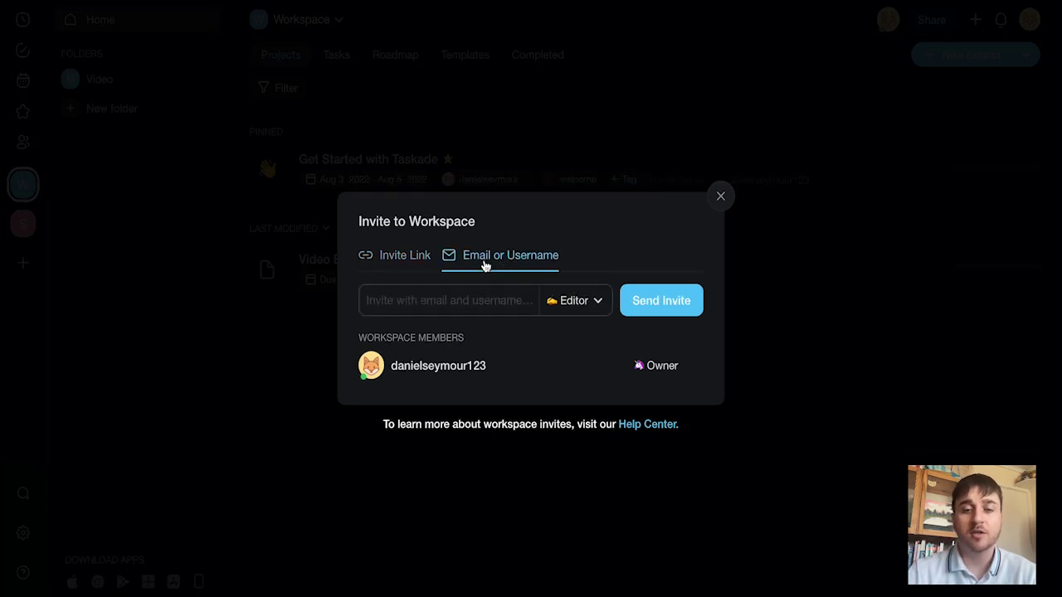
left_click(639, 164)
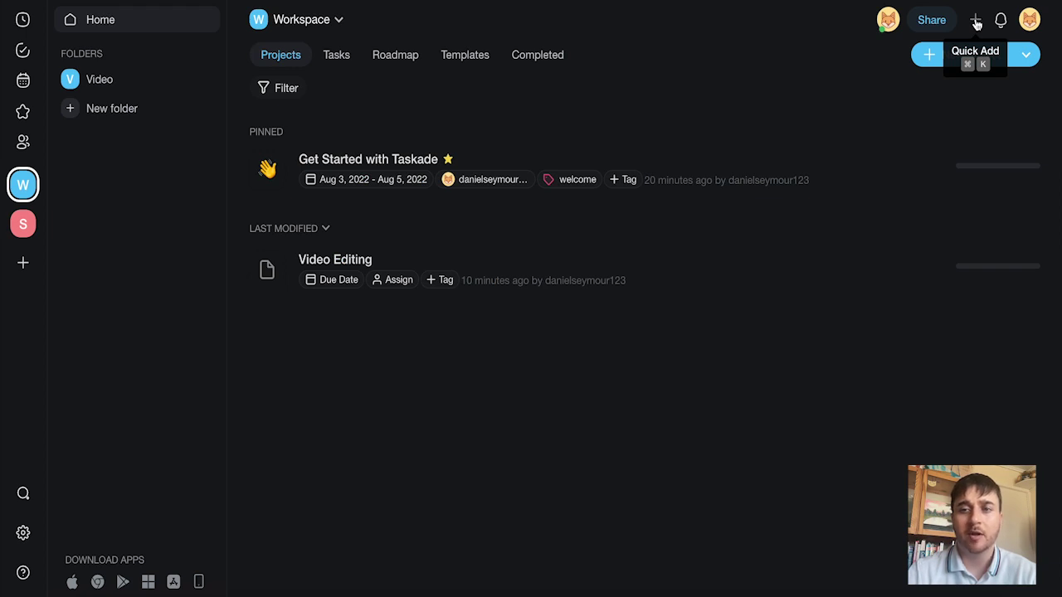
View the Quick Add form without adding anything, and check the activity notifications
left_click(976, 23)
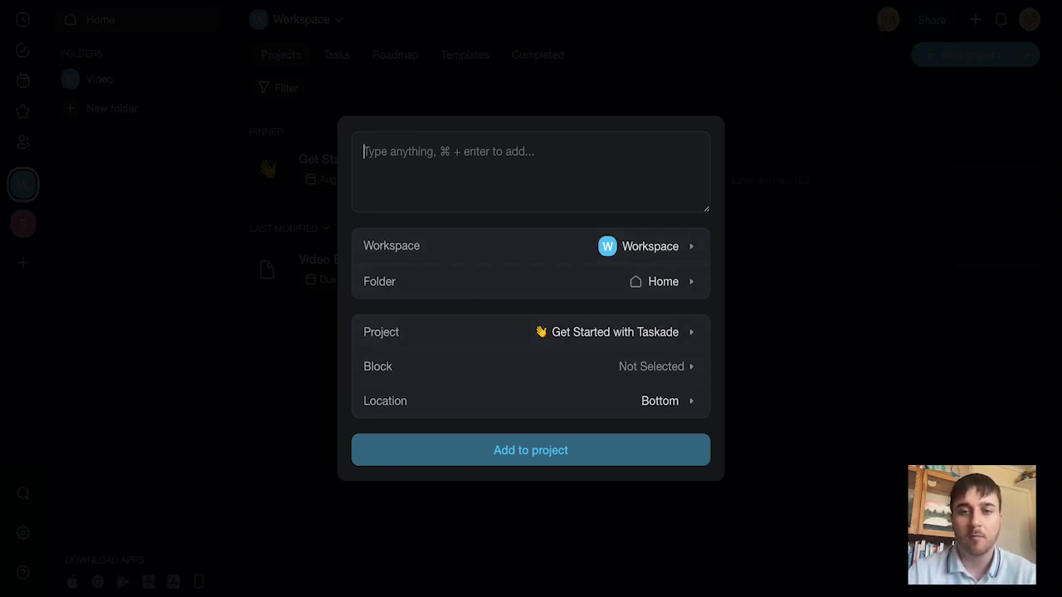
key("Escape")
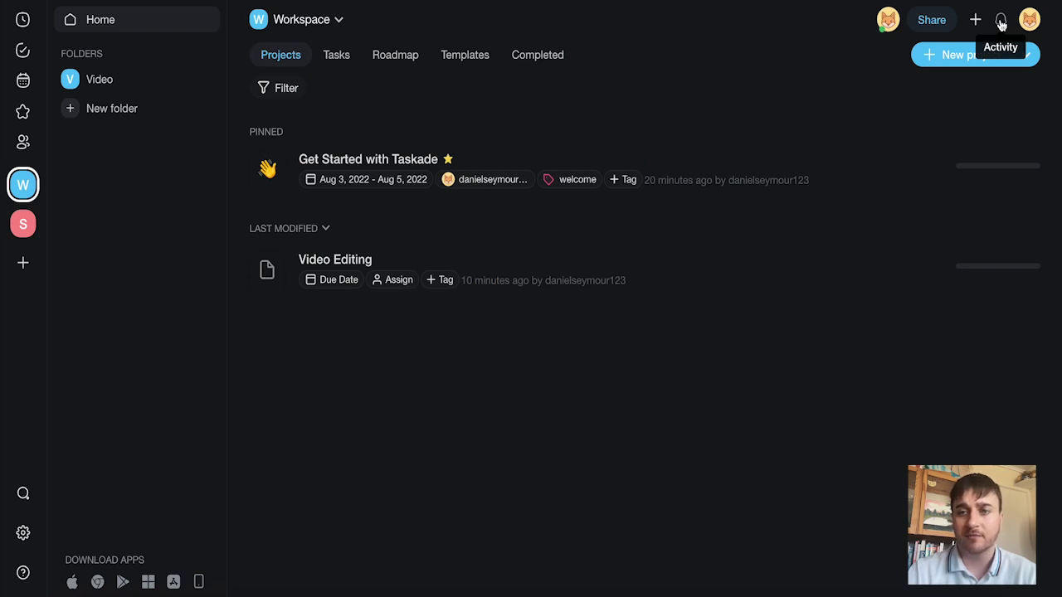
left_click(1000, 21)
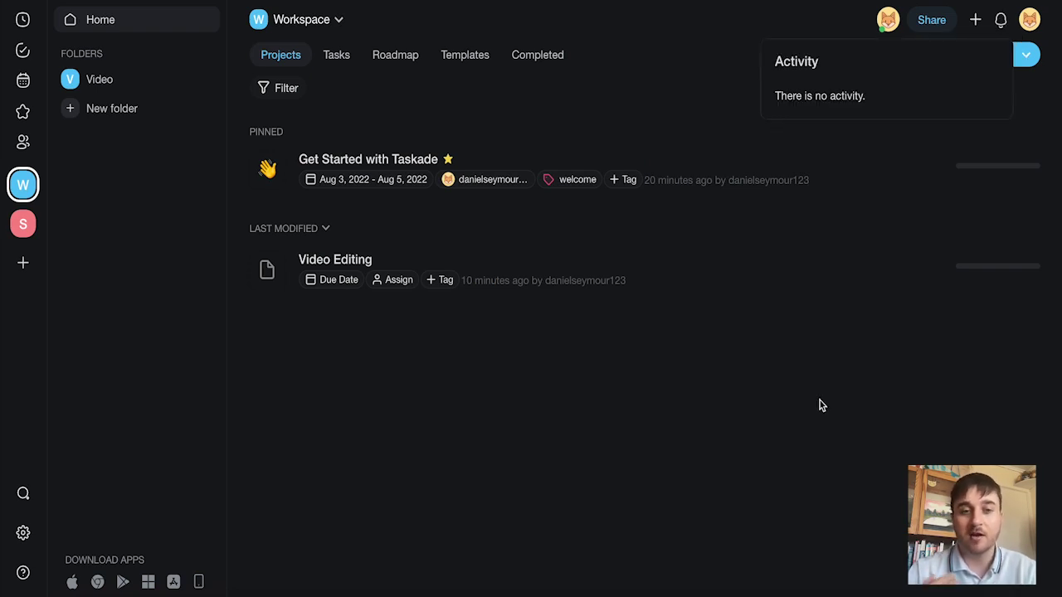